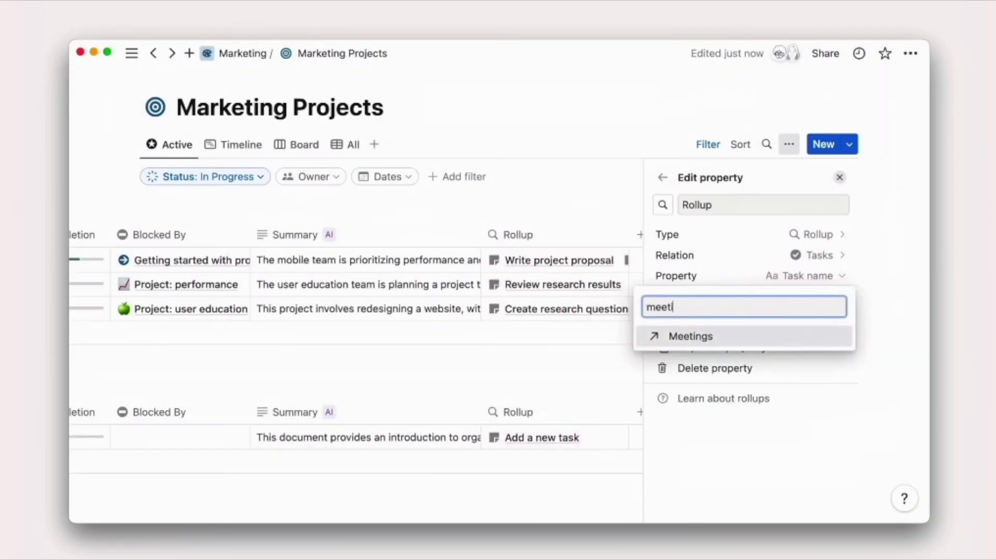
Step: Choose Meetings as the property the Marketing Projects Rollup column rolls up
key(Return)
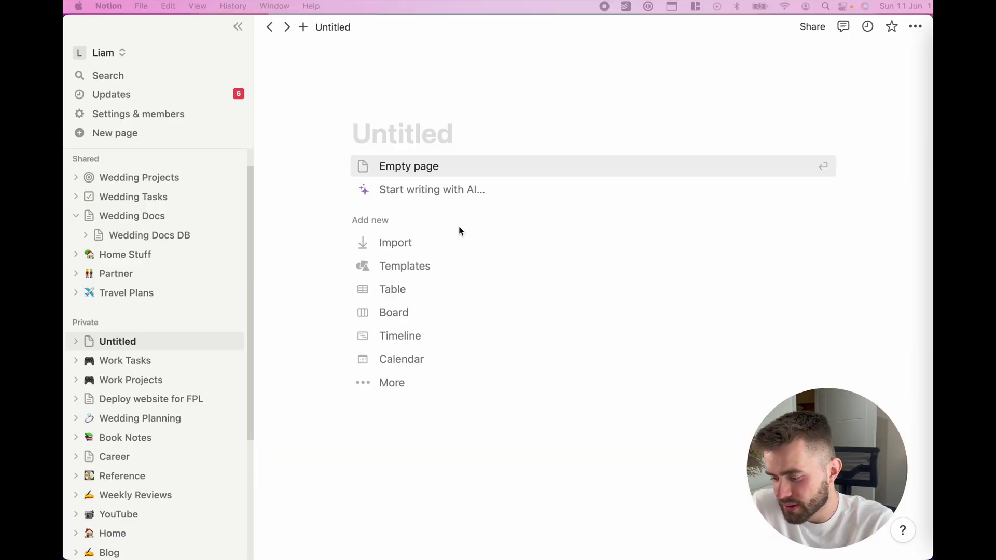
Step: Apply the Projects & tasks template to the blank untitled page
click(451, 266)
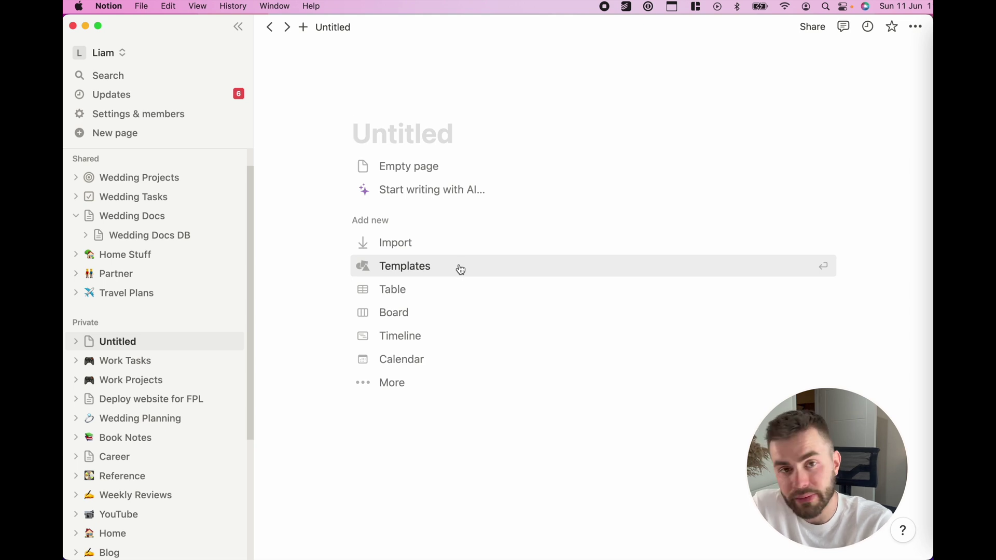
click(460, 270)
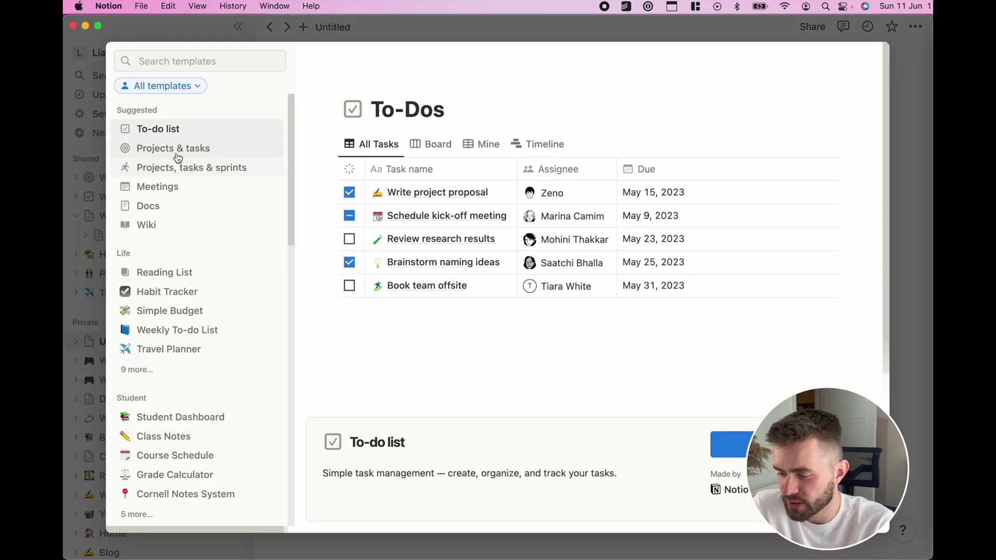
click(179, 149)
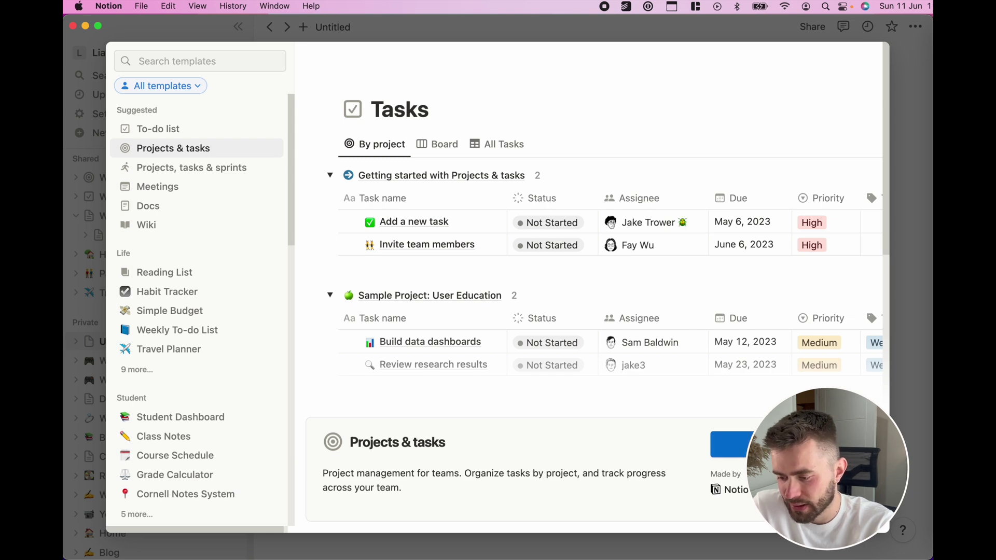
click(729, 445)
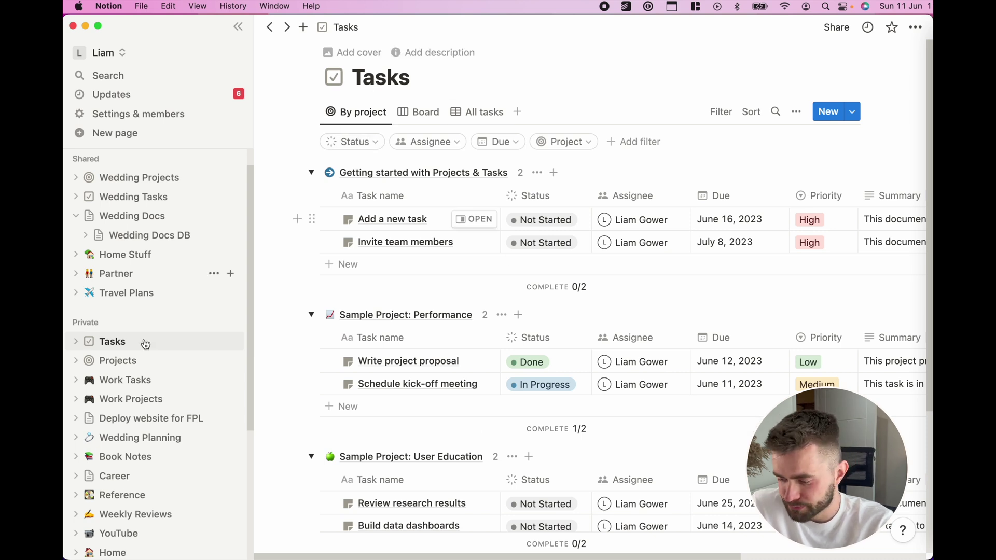
click(132, 362)
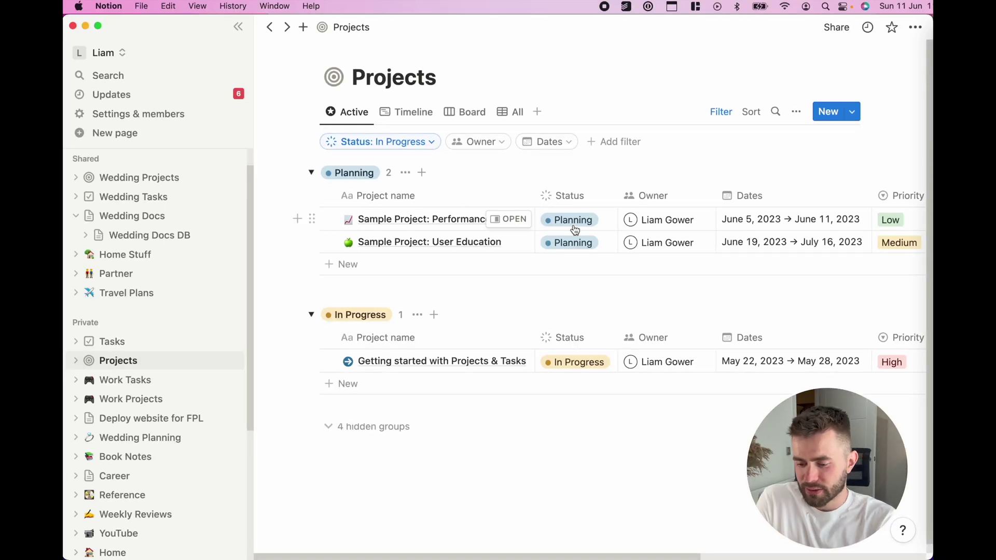
scroll(575, 230, right, 10)
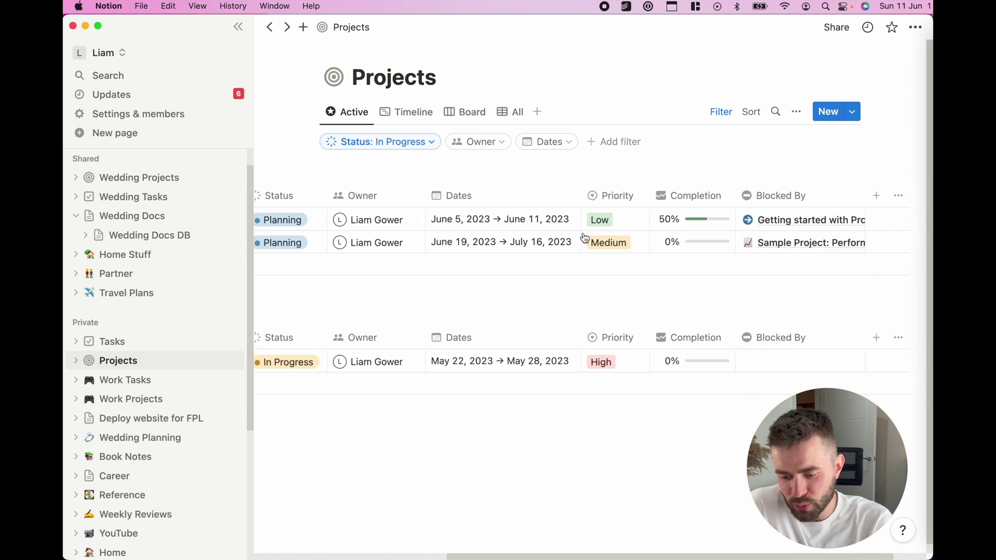
scroll(584, 237, left, 10)
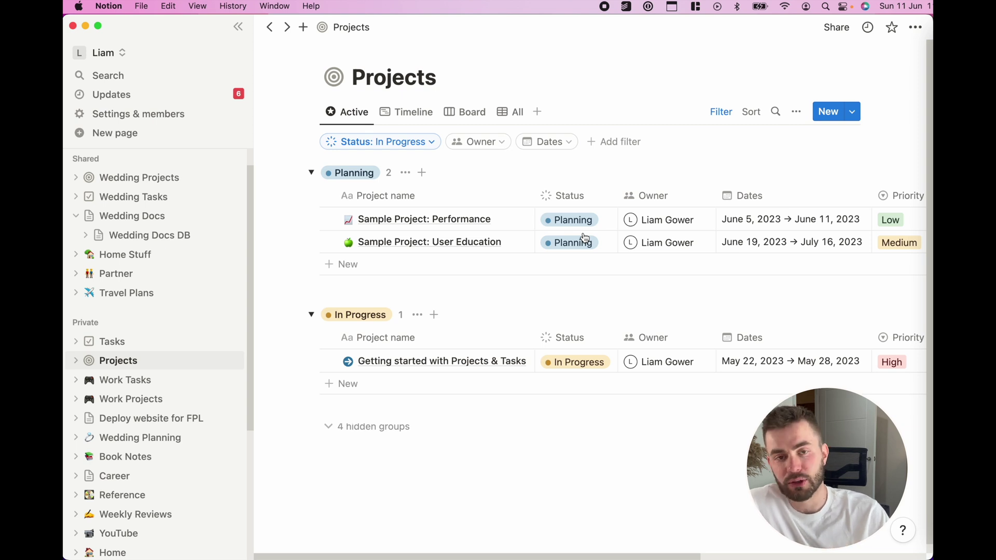
scroll(584, 237, right, 1)
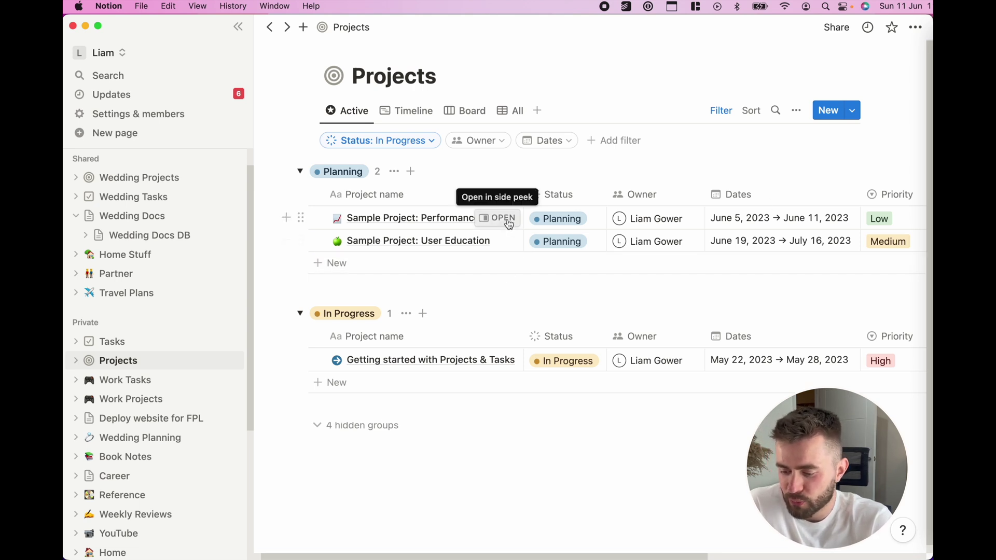
click(507, 222)
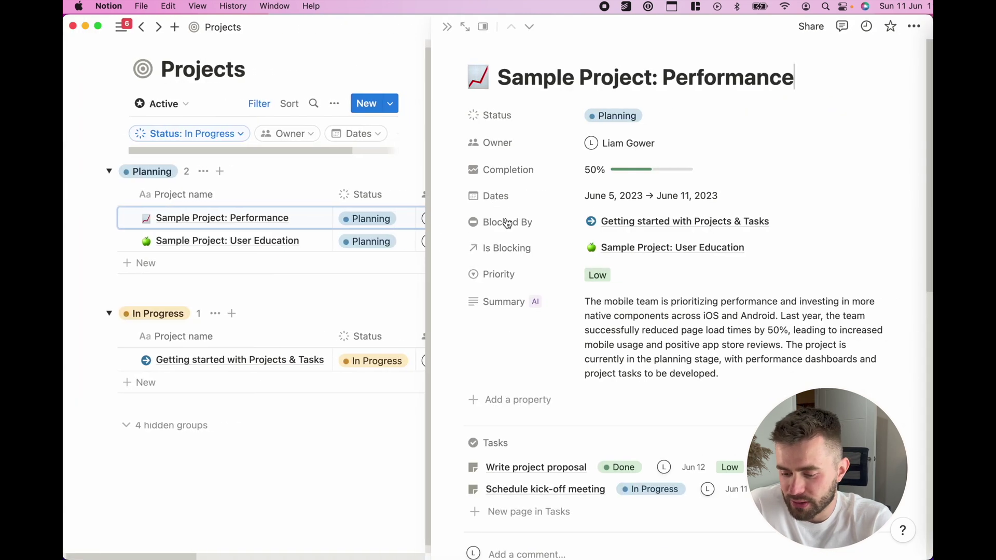
scroll(661, 290, down, 5)
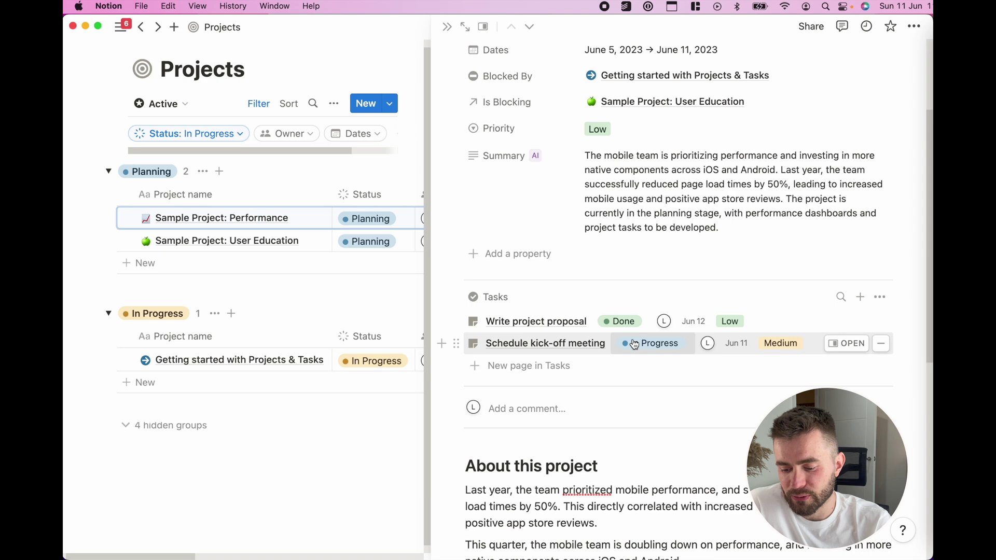
scroll(692, 366, down, 1)
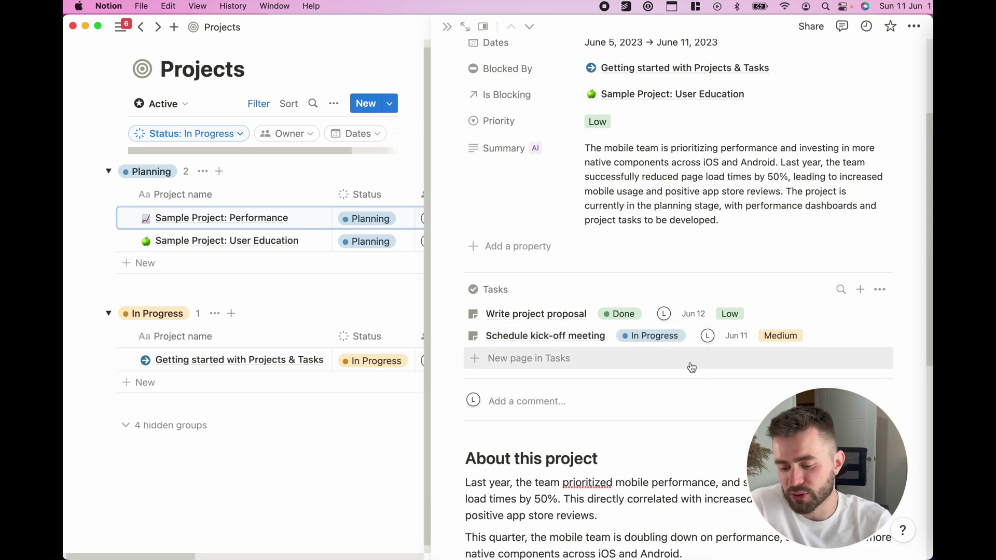
scroll(692, 367, down, 10)
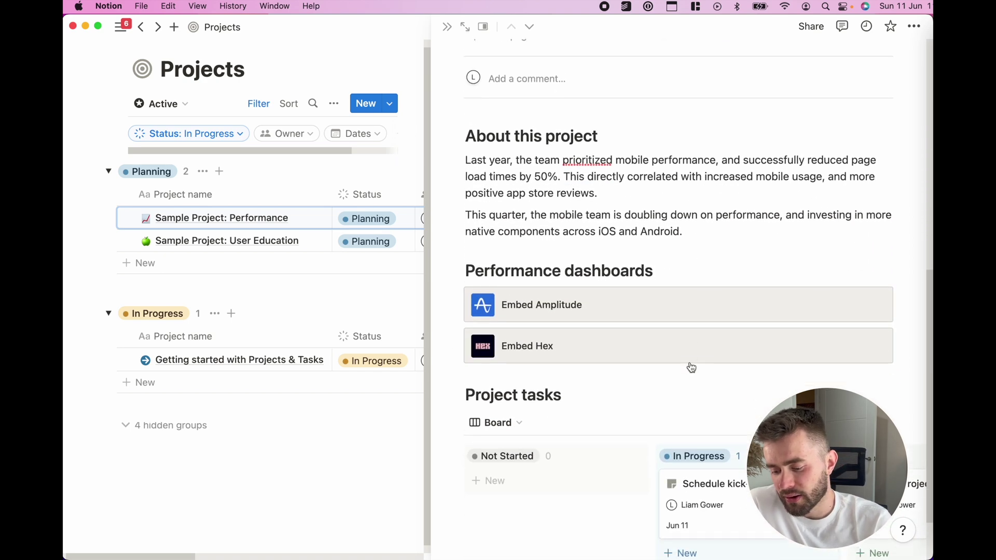
scroll(690, 363, down, 3)
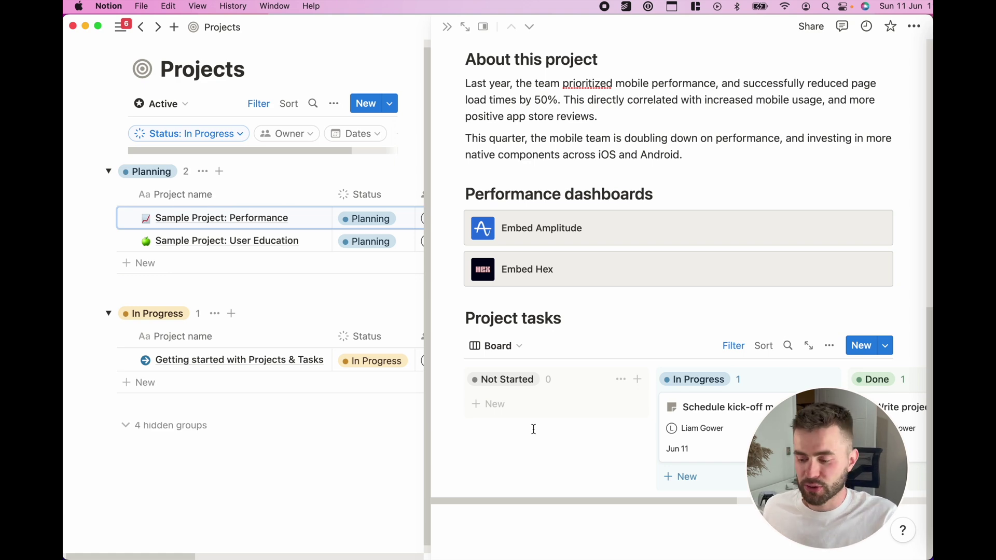
click(447, 27)
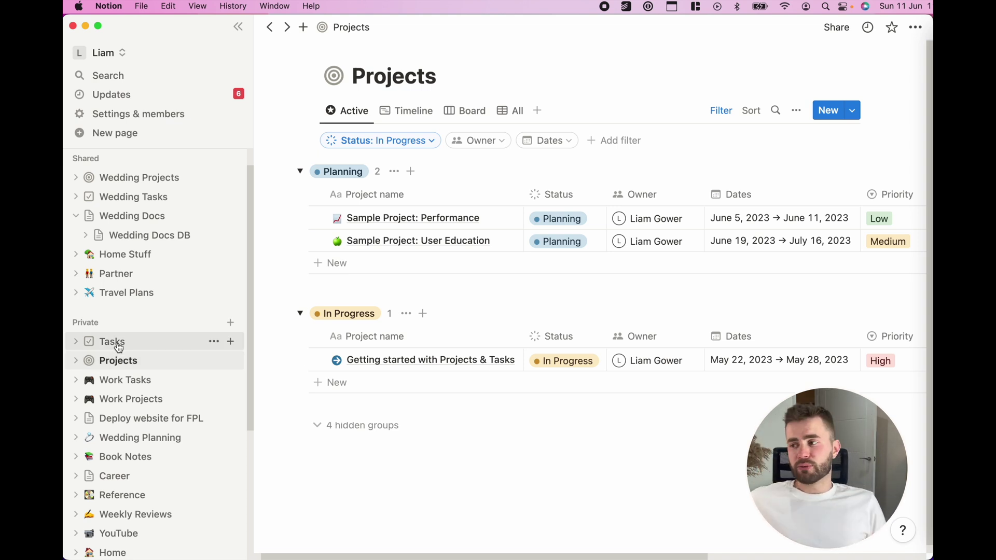
click(118, 344)
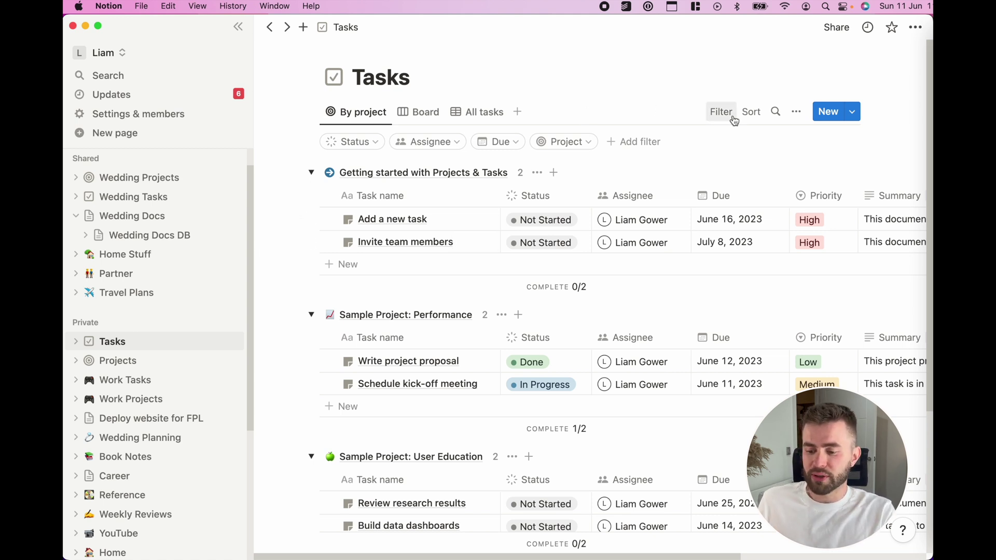
mouse_move(612, 280)
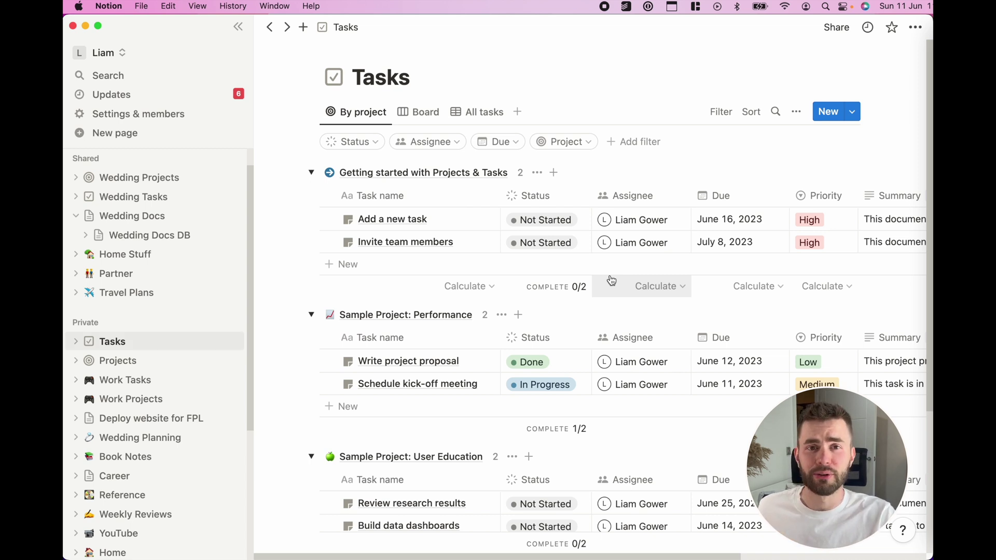
scroll(428, 297, down, 3)
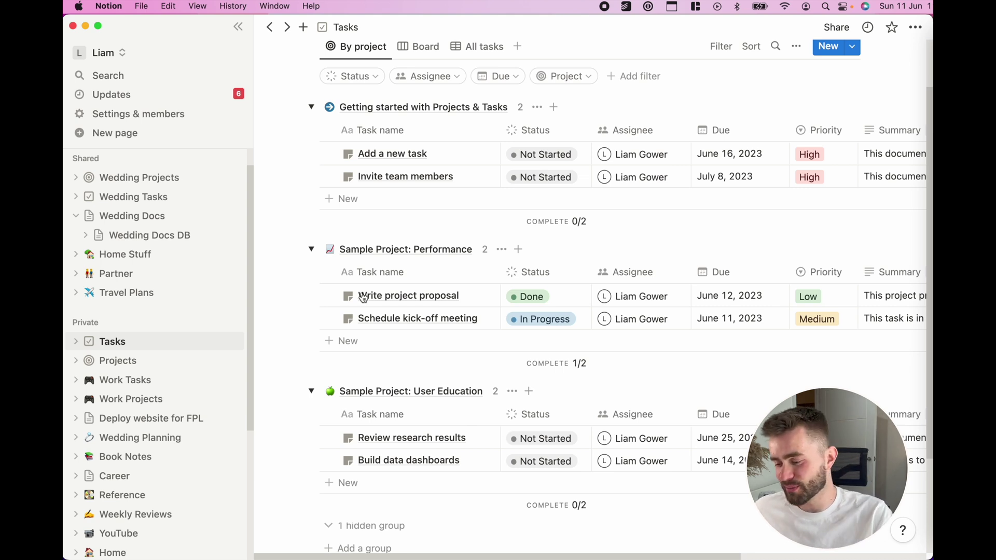
click(151, 360)
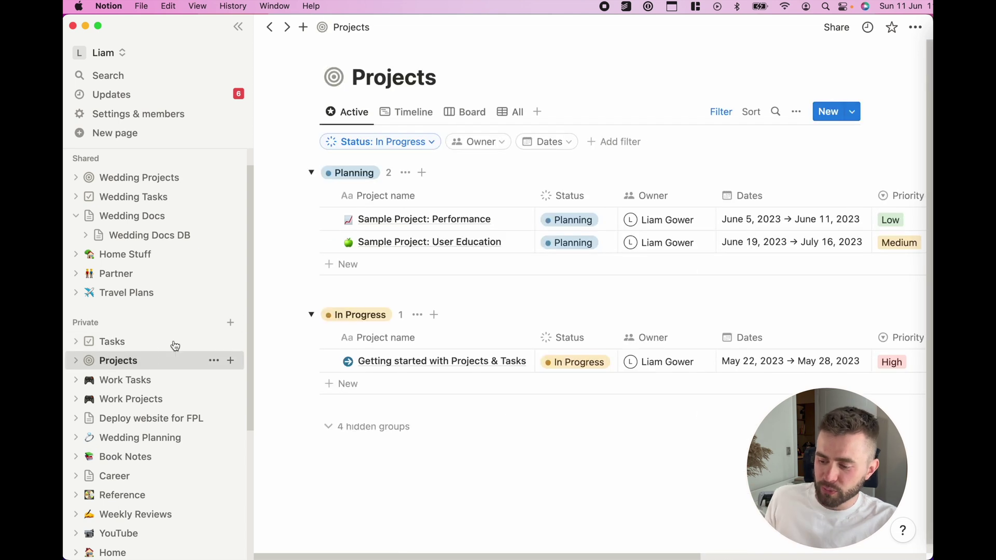
Step: Add projects named Cake and Venue to the Planning group
click(375, 269)
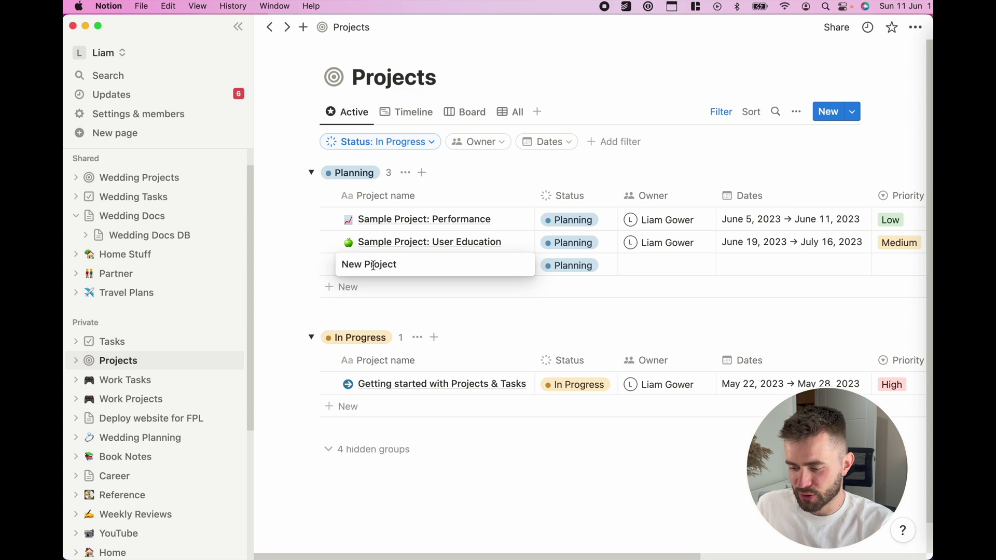
text(Cake)
key(shift+super+Right)
key(BackSpace)
key(Return)
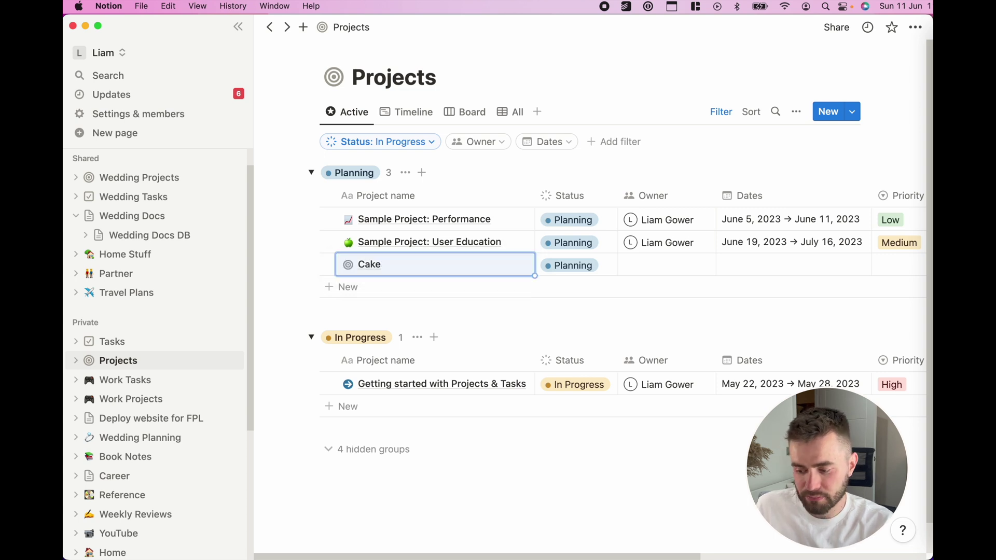
click(352, 287)
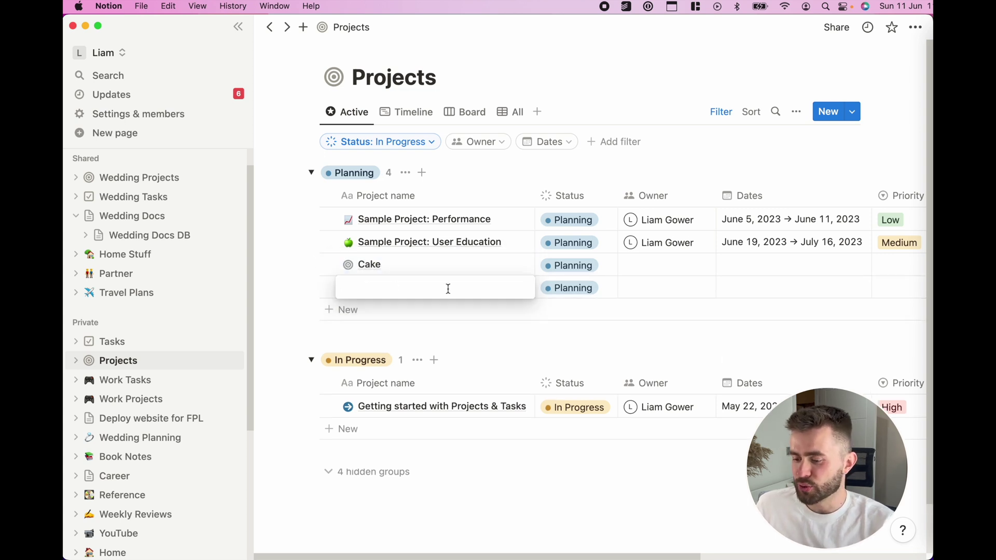
text(Venue)
key(shift+super+Right)
key(BackSpace)
key(Return)
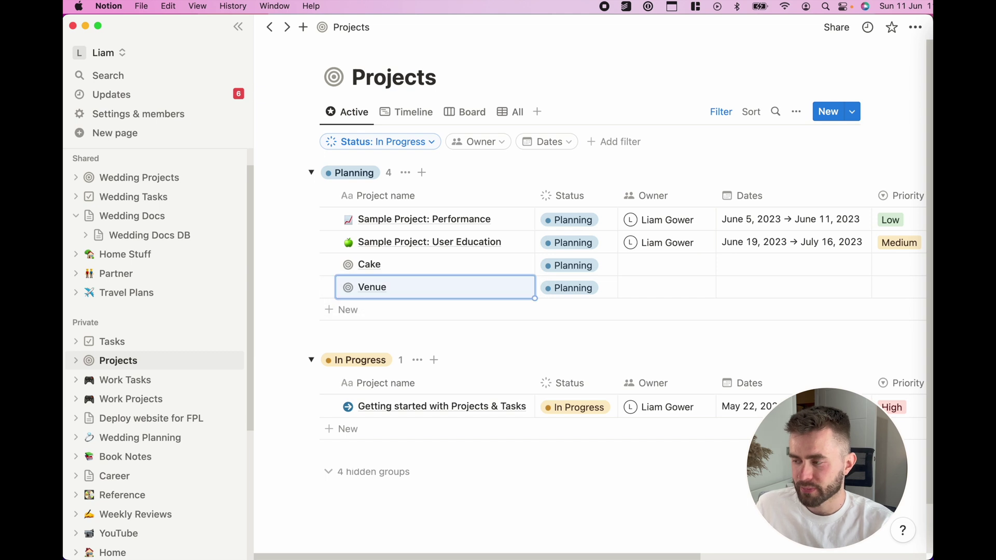
Step: Add projects named Dj and Guest Invitations below Venue
click(402, 311)
key(super+BackSpace)
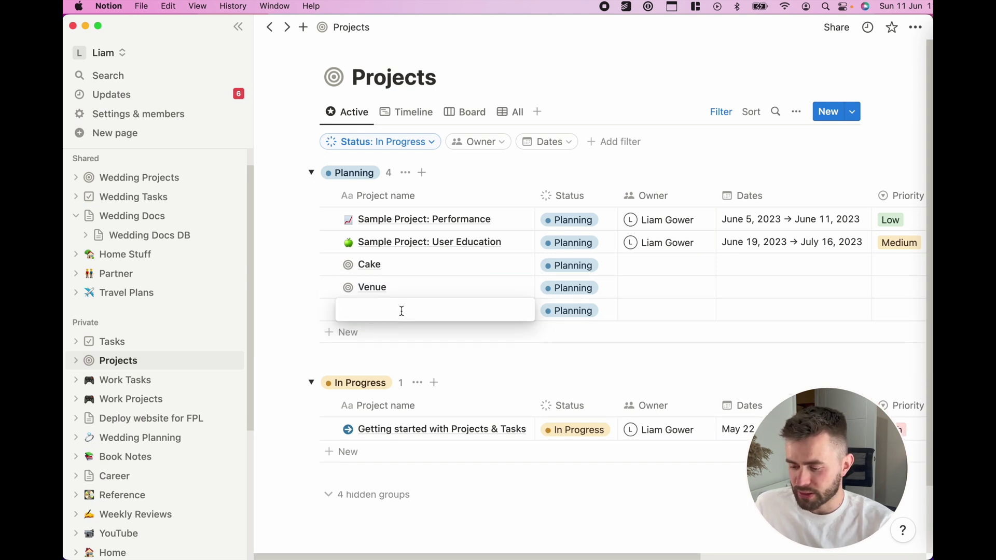
text(Dj)
click(337, 335)
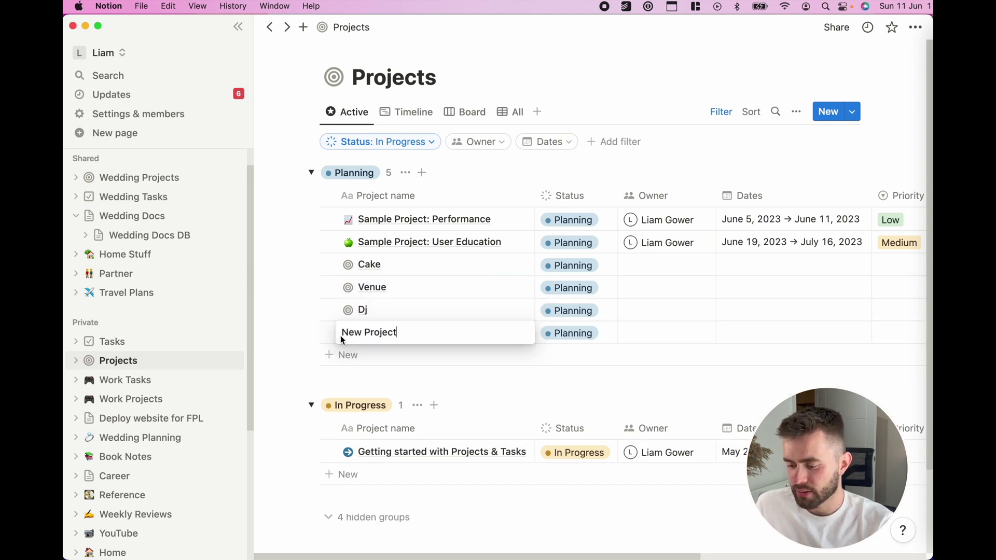
key(super+BackSpace)
text(Guest )
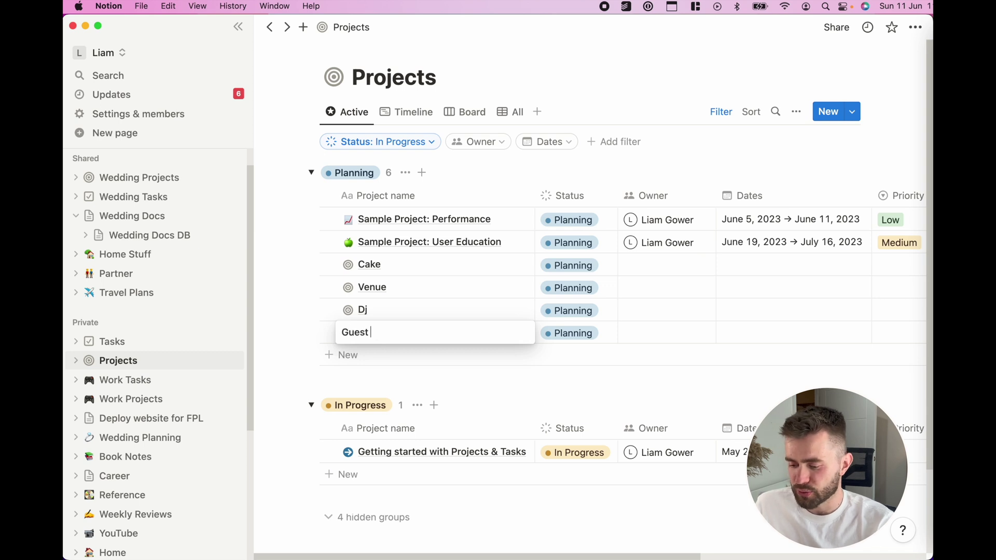
text(Inviteations)
key(Return)
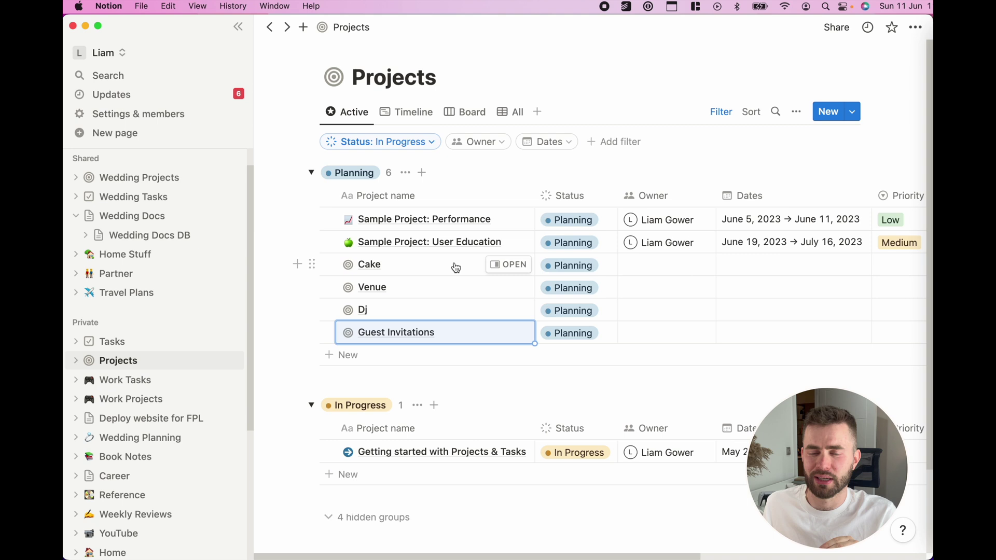
scroll(623, 318, right, 2)
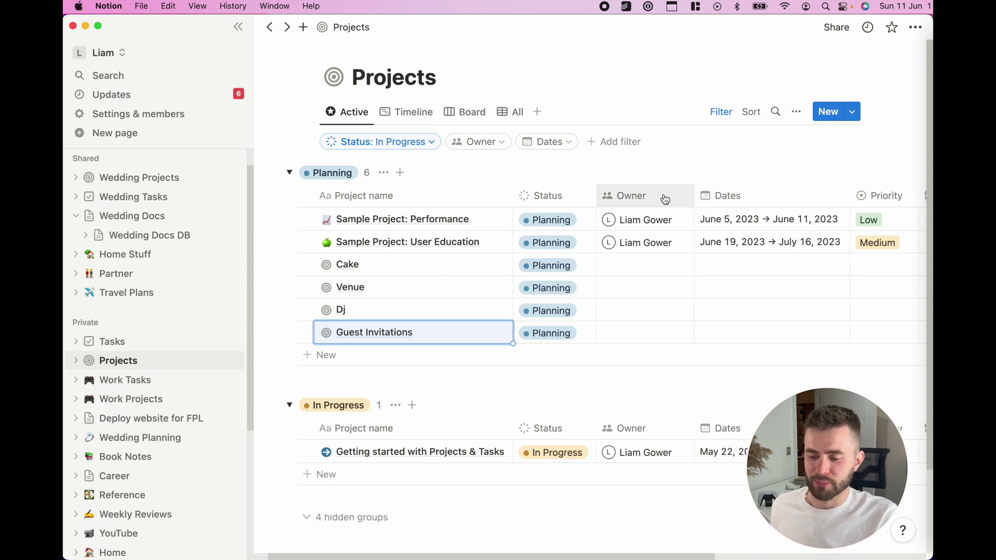
scroll(665, 199, right, 5)
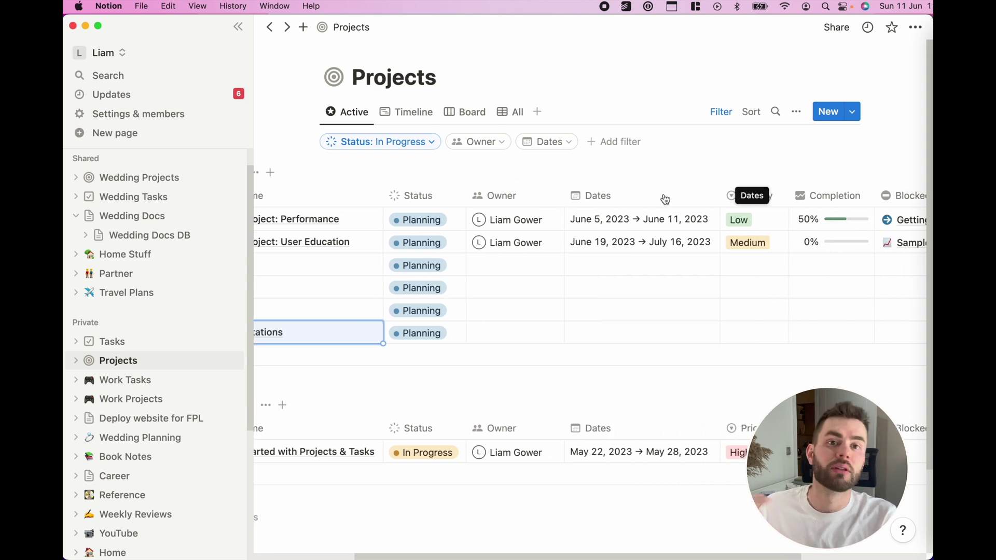
scroll(664, 199, left, 6)
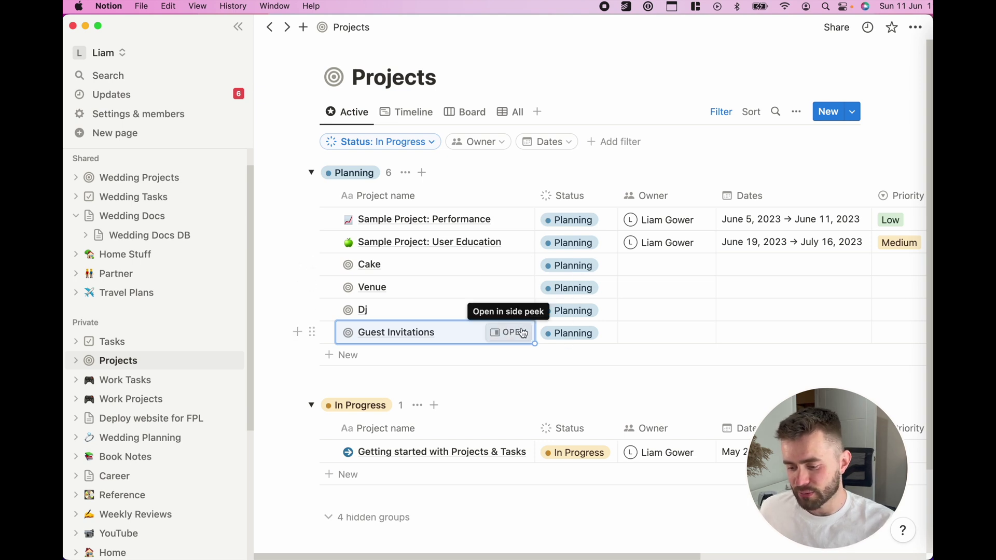
Step: Open Guest Invitations in a side preview and link a new task, Design RSVP cards
click(518, 333)
click(521, 410)
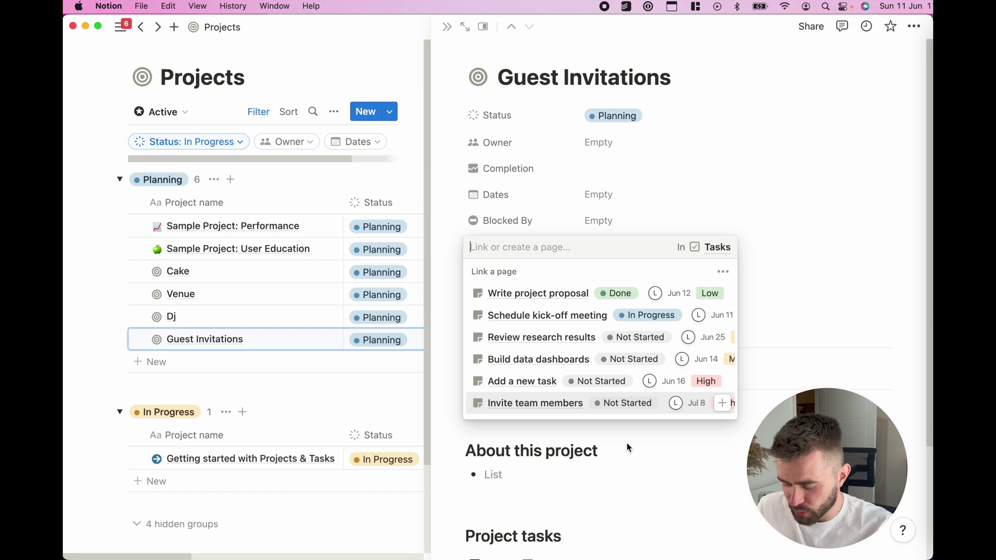
text(Desig)
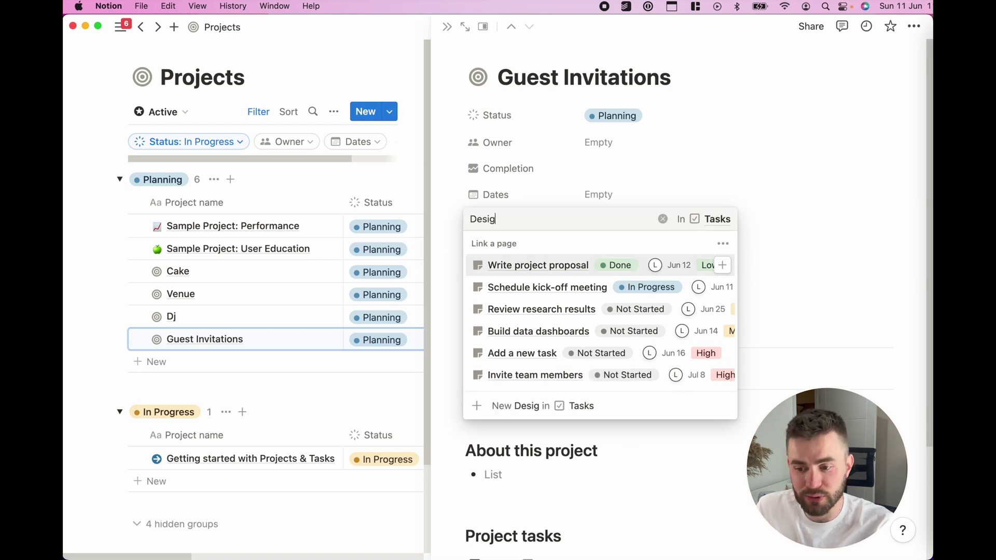
text(n RSVP)
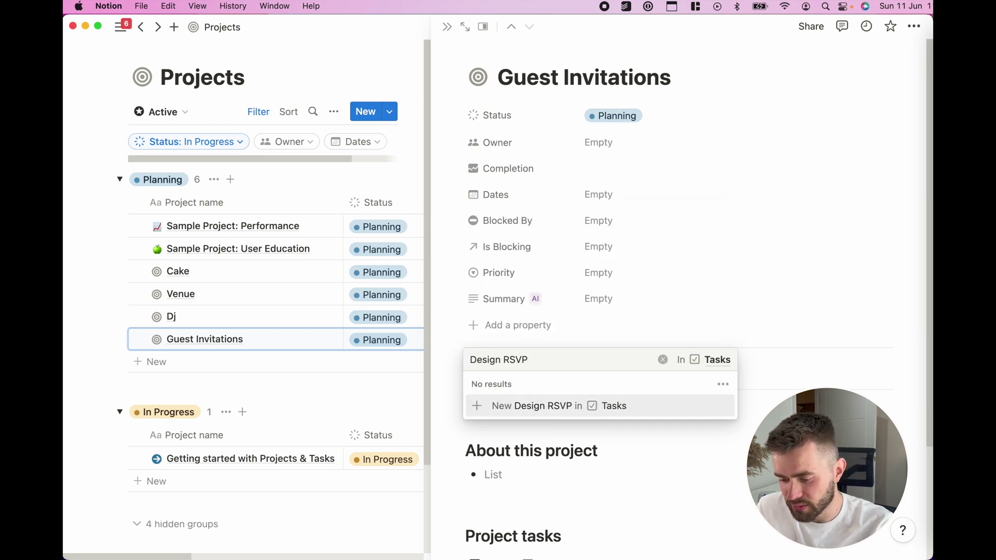
text( cards)
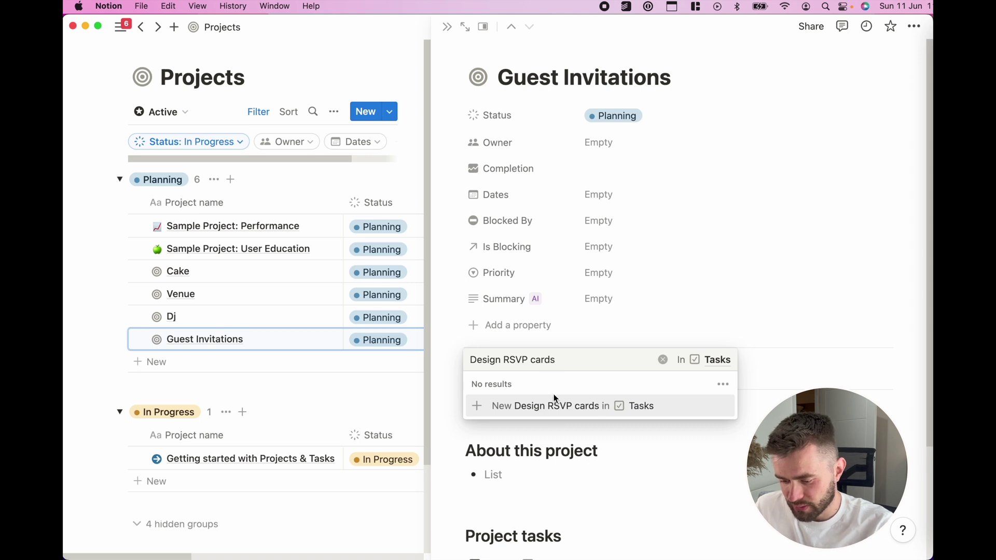
click(554, 398)
key(Escape)
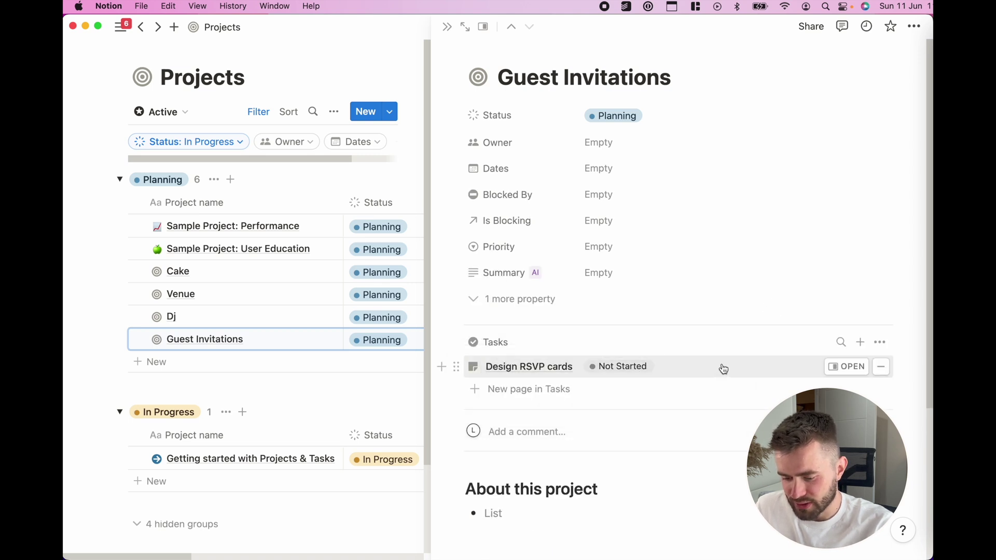
scroll(723, 369, down, 5)
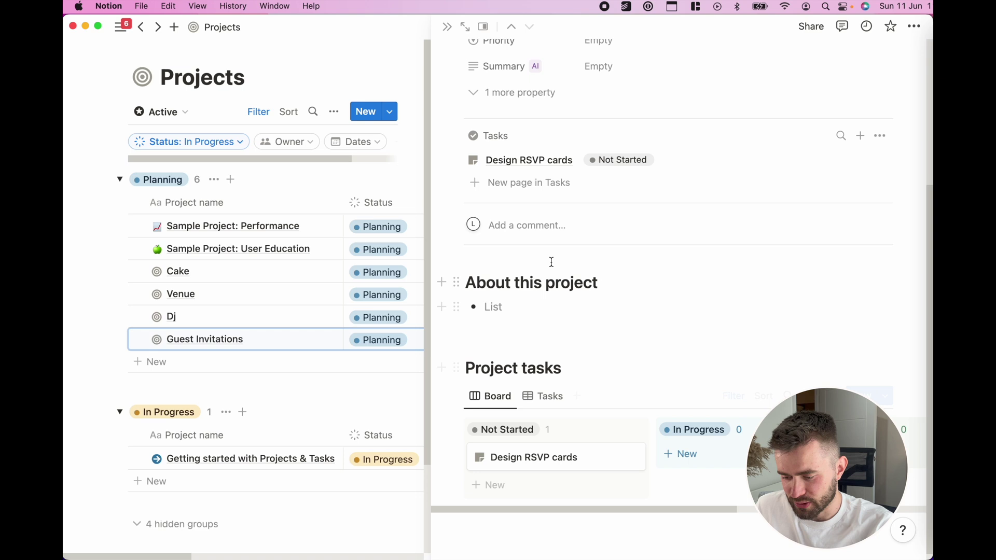
scroll(551, 262, up, 2)
Step: Add tasks Post invitations, Receive invitations and Make seating plan for dinner to the project
click(540, 243)
text(R)
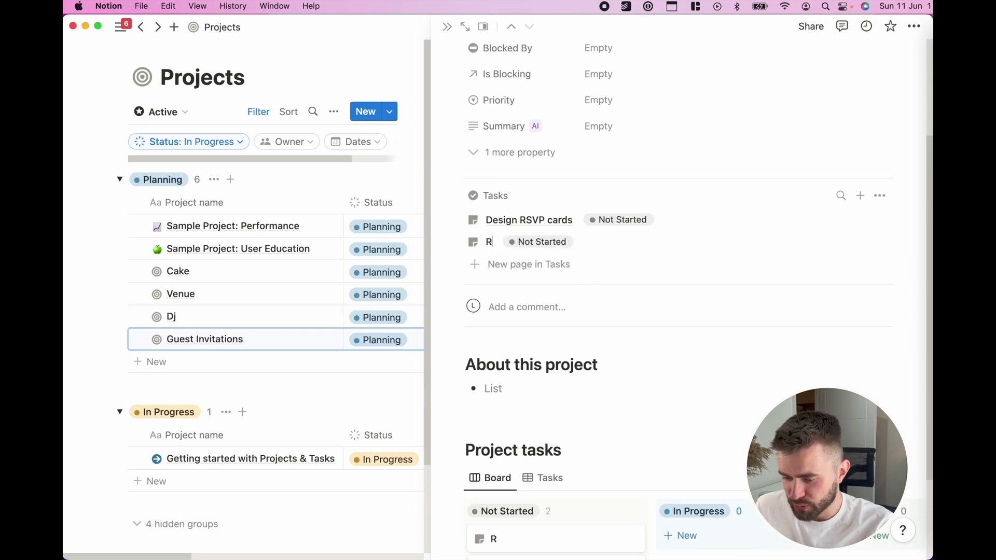
key(BackSpace)
text(Post invitations)
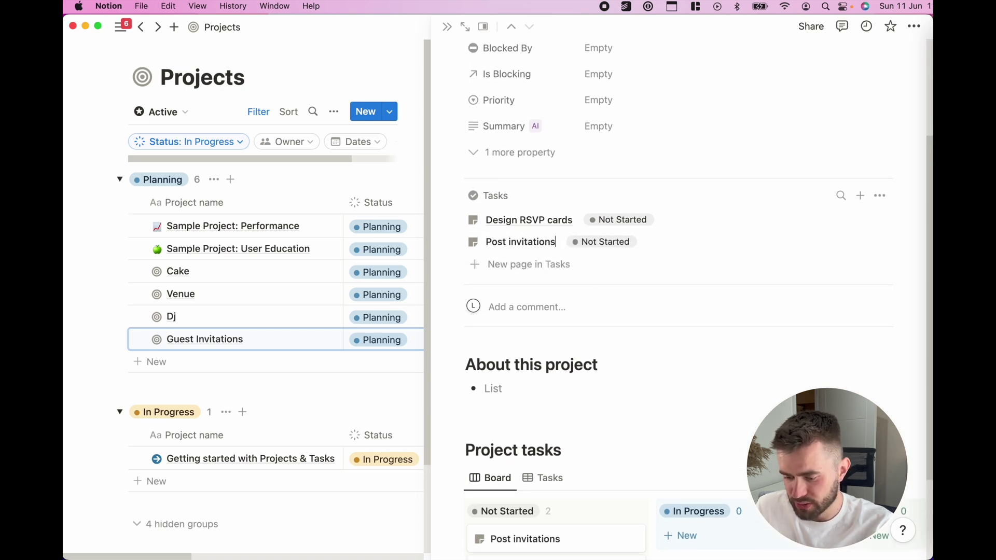
click(524, 264)
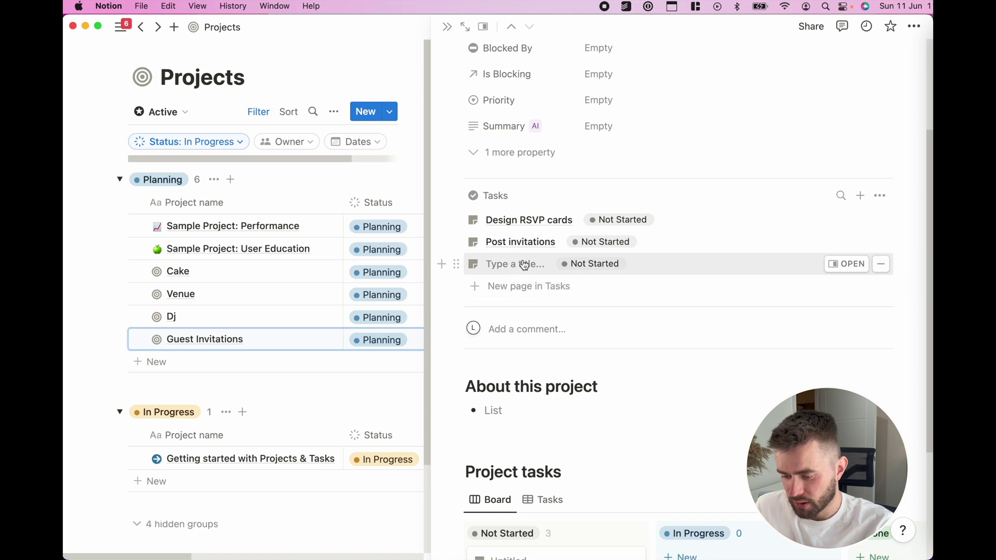
text(Receive i)
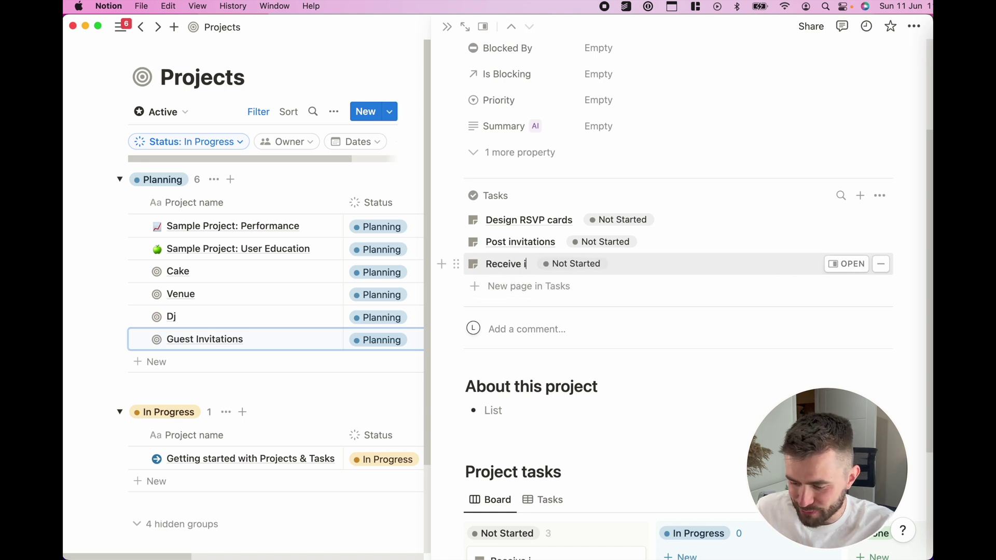
text(nvitations)
click(522, 287)
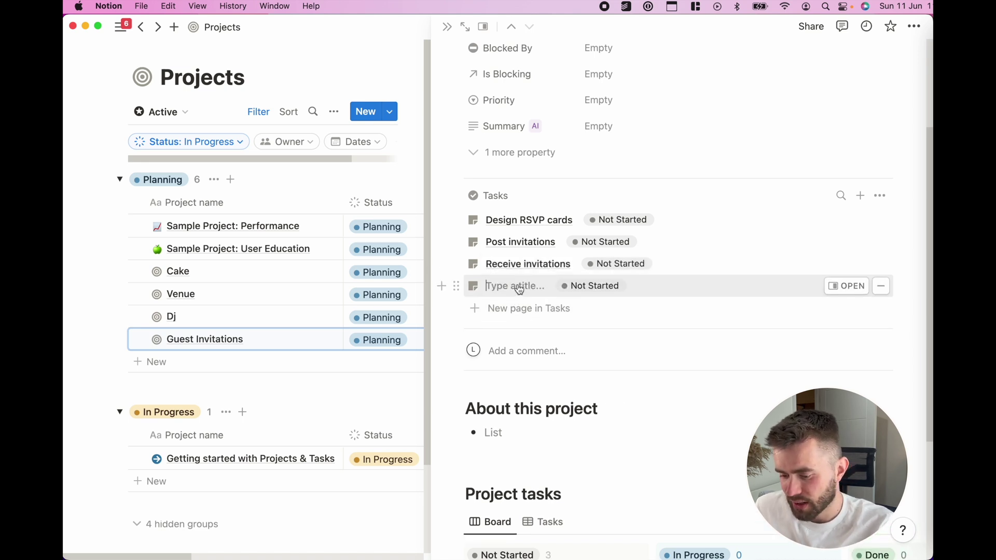
text(Make )
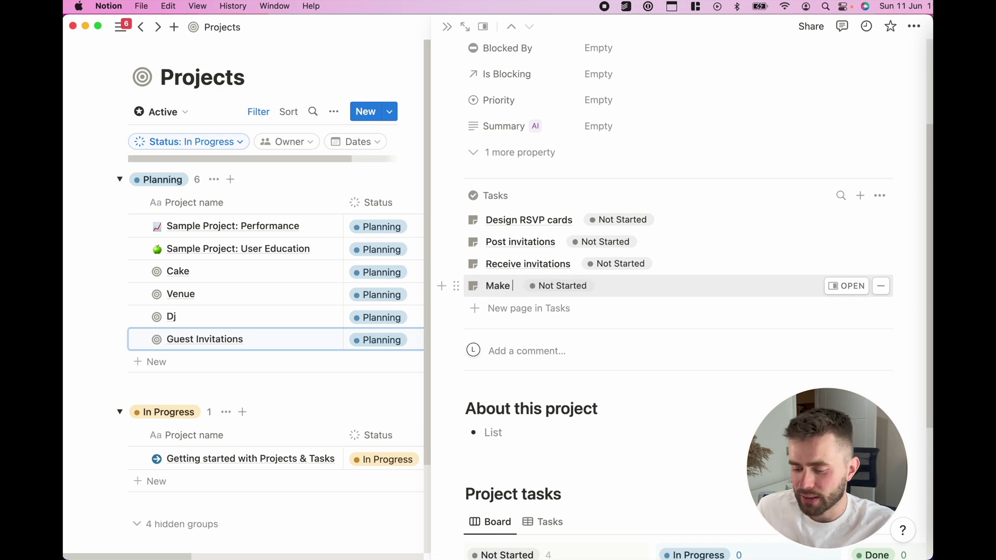
text(seating plan for i)
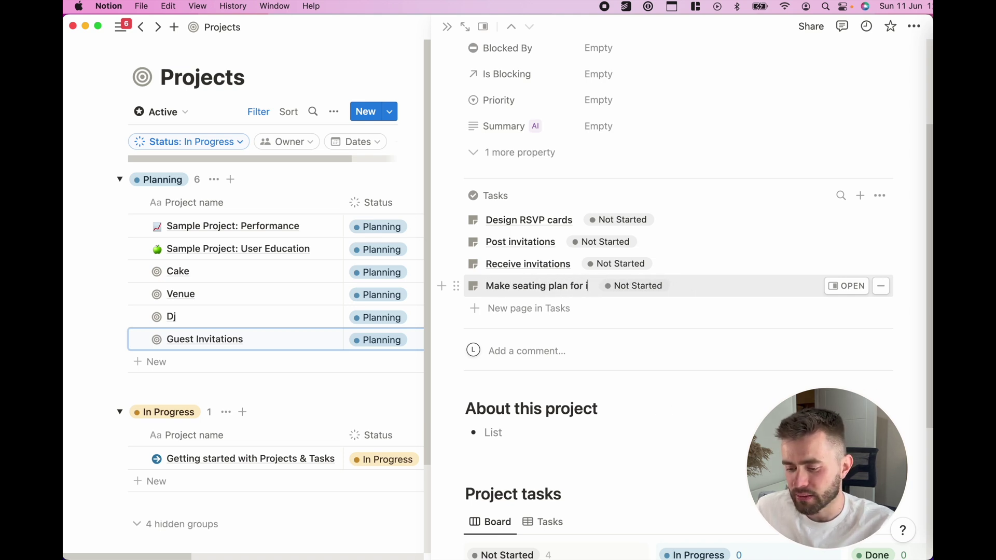
key(BackSpace)
text(dinner)
click(522, 308)
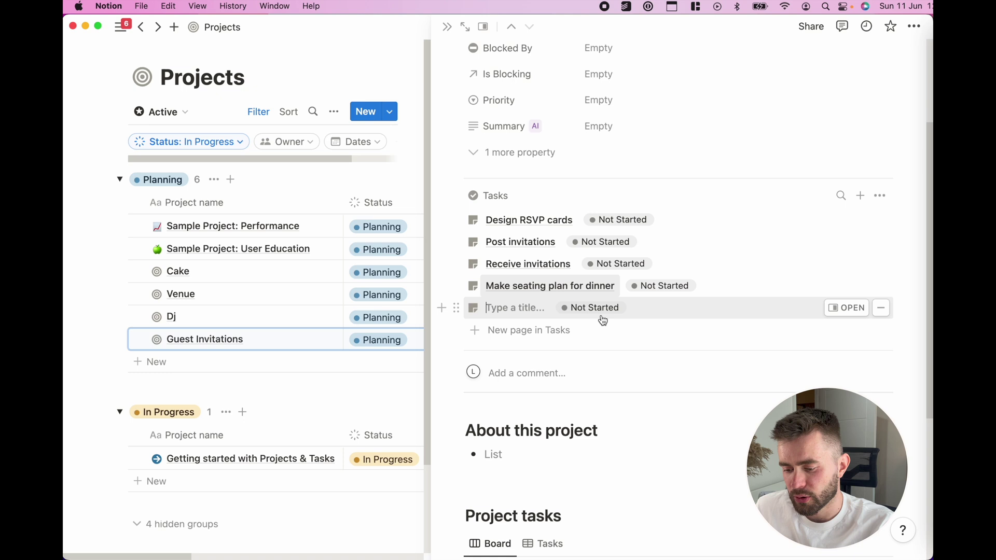
Step: Delete the leftover empty task row from Guest Invitations
click(881, 308)
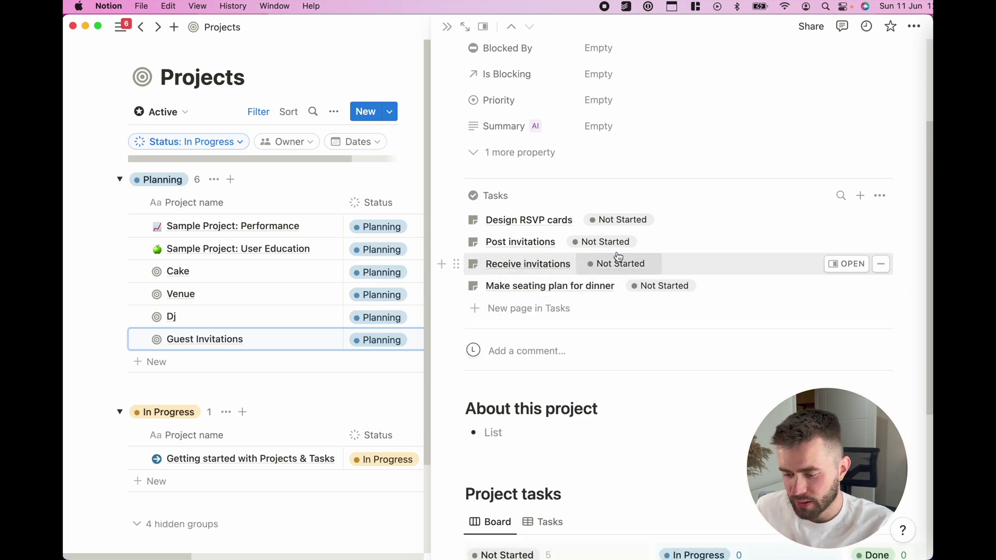
scroll(630, 260, down, 3)
scroll(630, 257, down, 3)
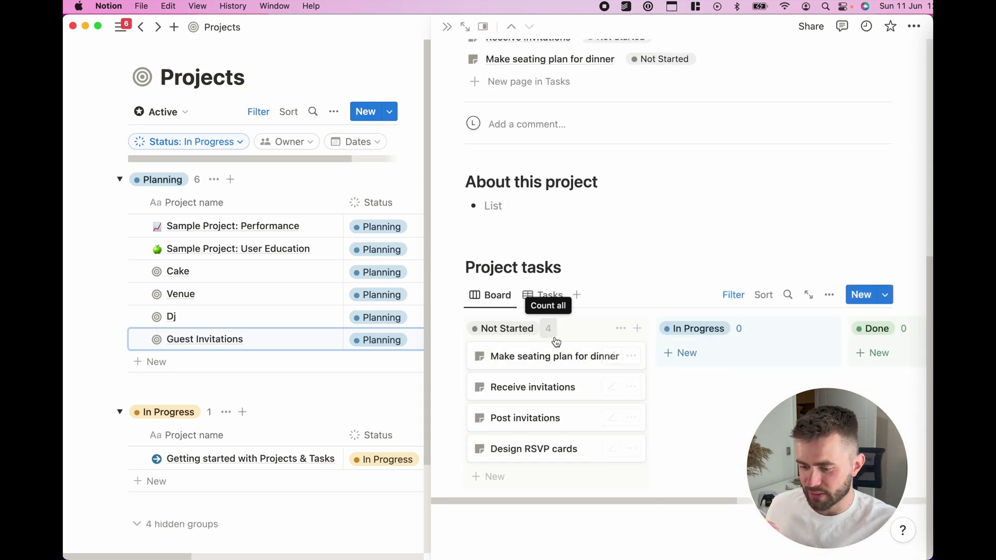
scroll(553, 338, up, 2)
scroll(571, 104, up, 2)
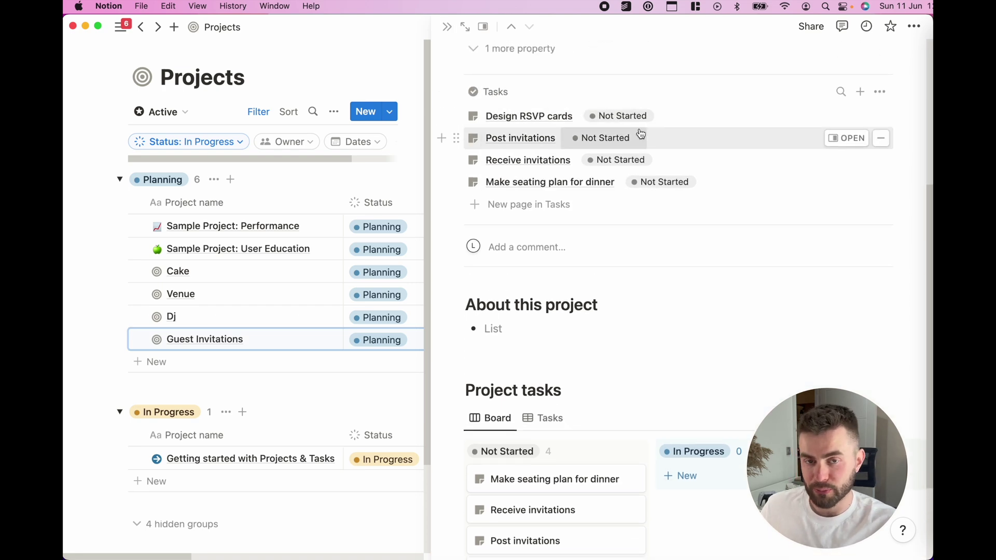
Step: Open the Tasks database and collapse the Getting started and Sample Project: Performance groups
click(447, 29)
click(121, 27)
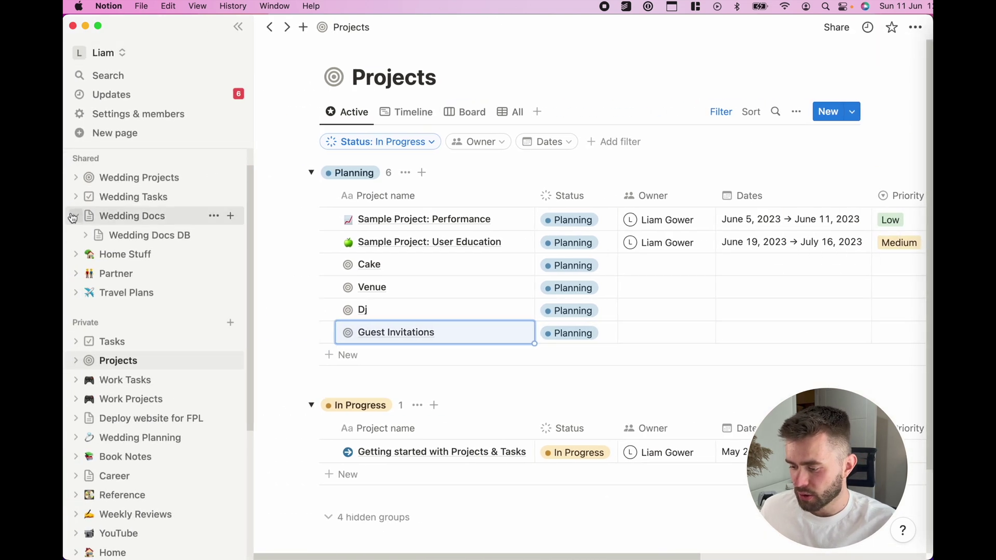
click(124, 345)
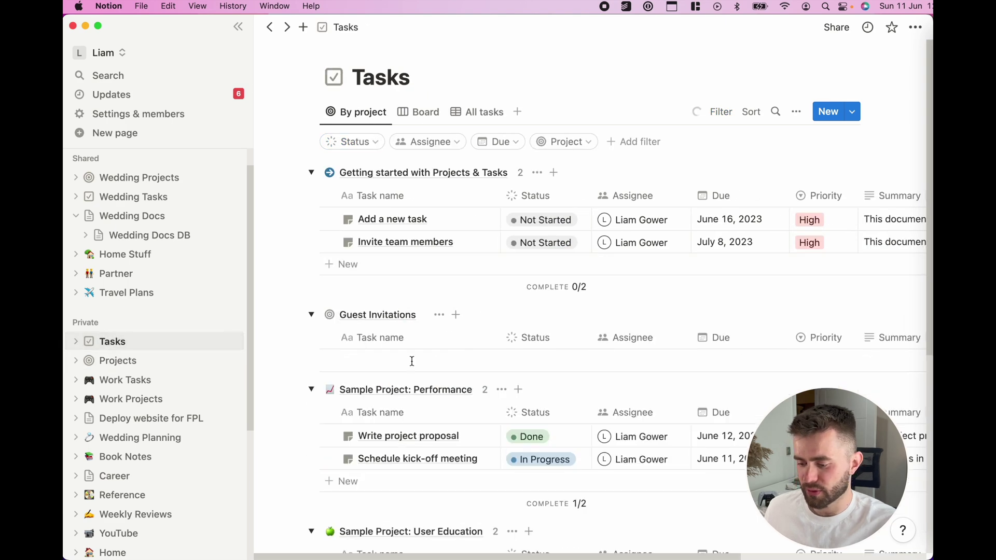
scroll(412, 358, down, 1)
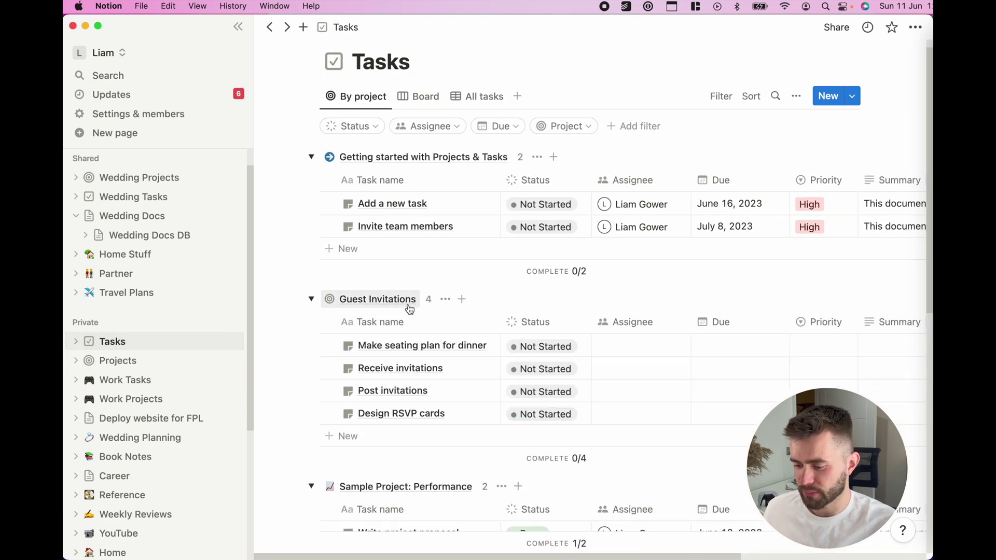
scroll(408, 307, down, 2)
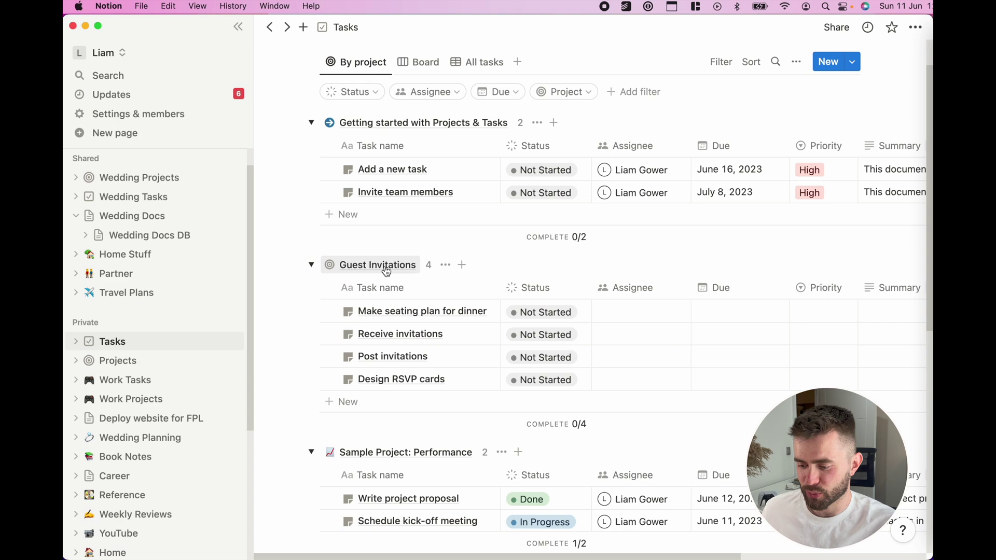
click(312, 123)
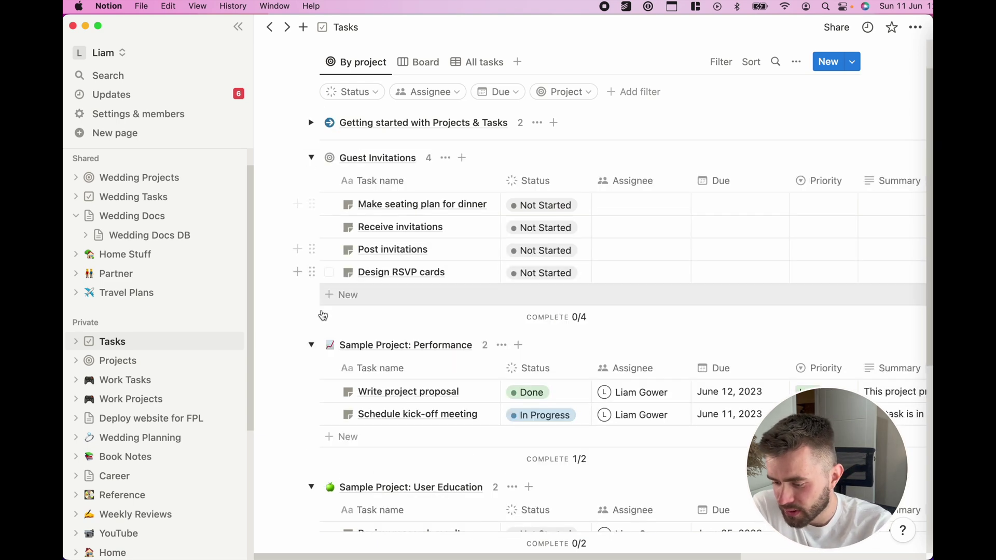
click(311, 345)
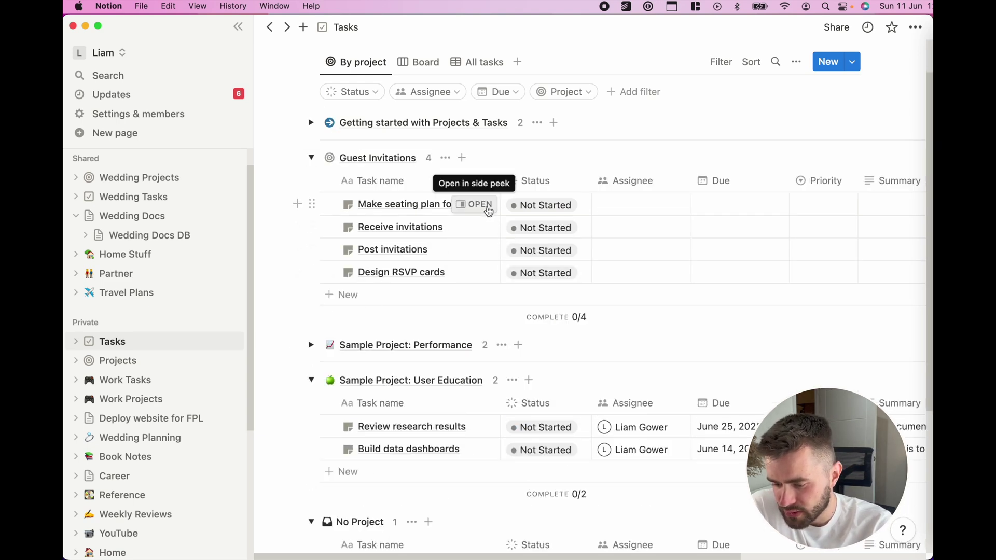
Step: Give Make seating plan for dinner a due date of June 16, 2023
scroll(569, 213, right, 2)
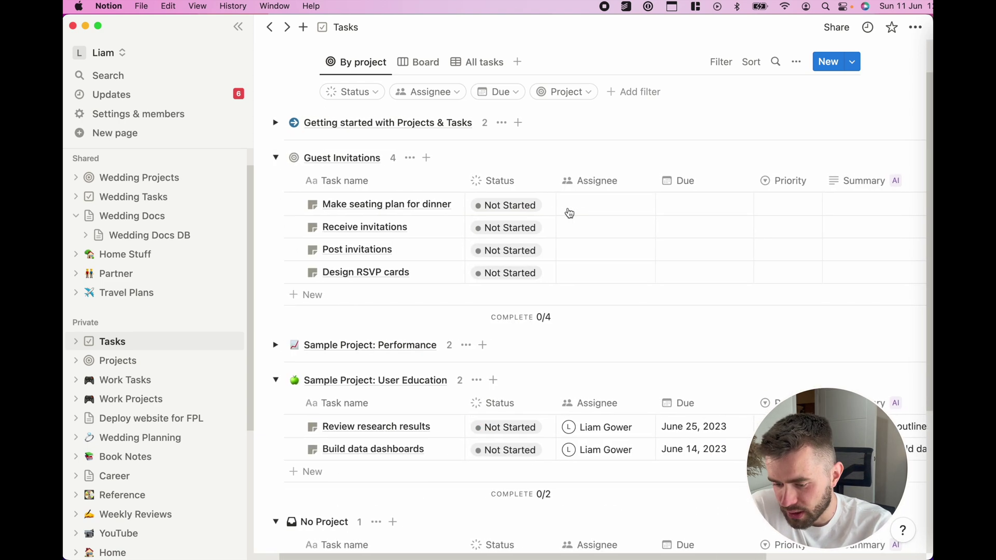
click(682, 204)
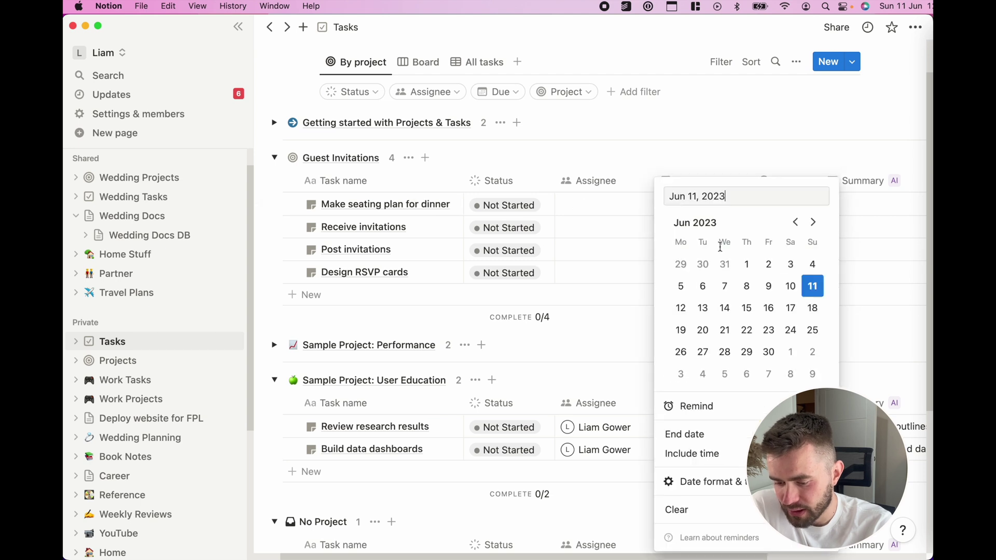
click(769, 308)
key(Escape)
scroll(776, 256, right, 5)
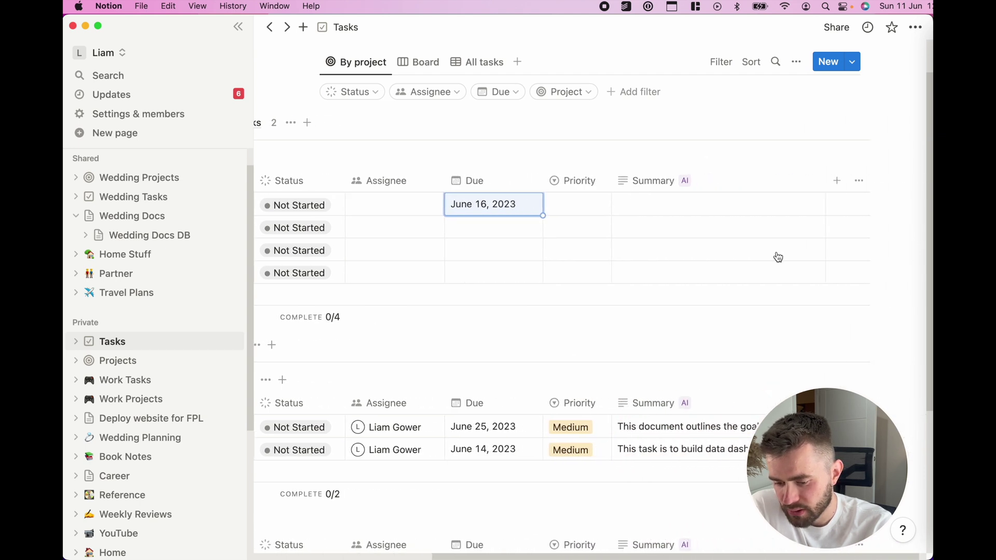
scroll(778, 256, left, 6)
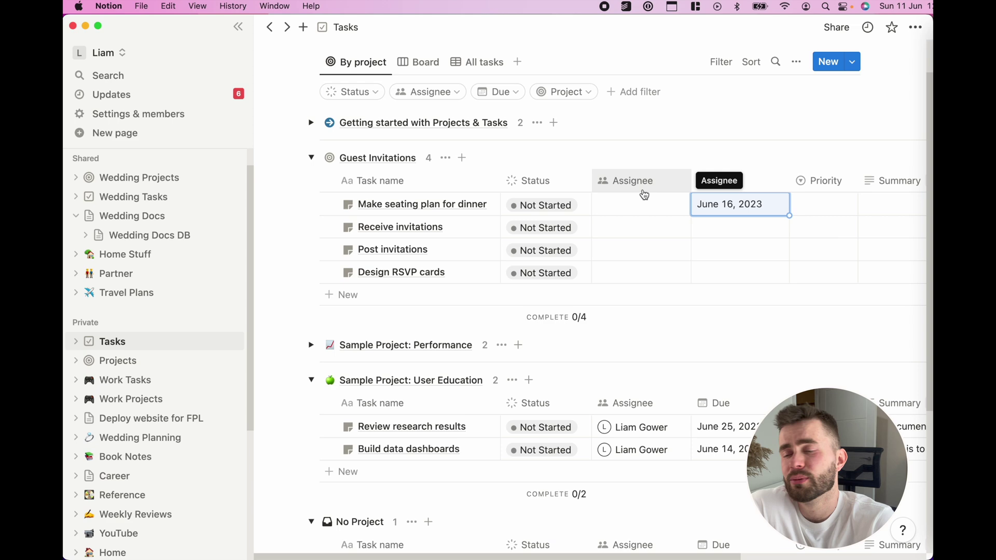
scroll(645, 194, right, 5)
scroll(645, 195, left, 5)
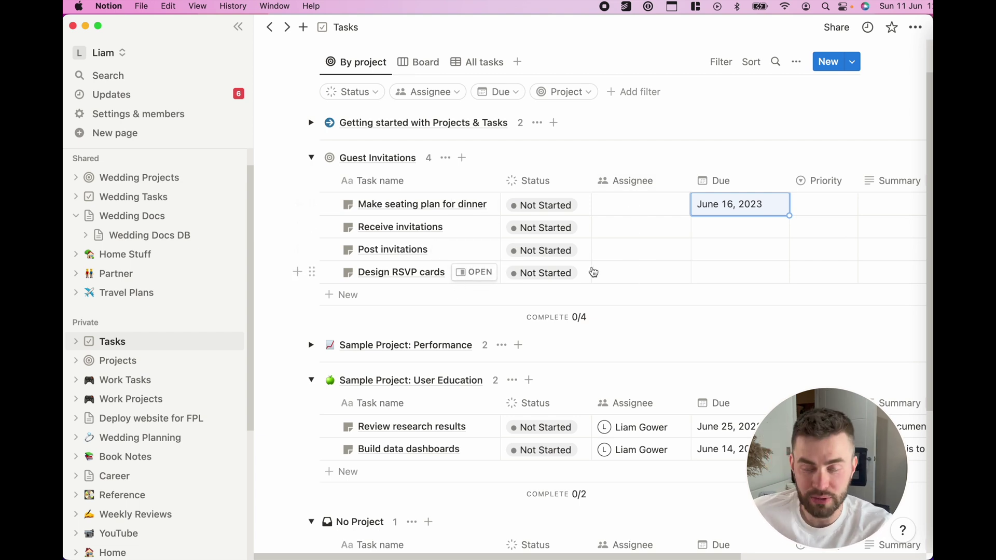
Step: Add Is Blocking and Blocked By dependency properties and place Is Blocking after Assignee
scroll(645, 270, right, 5)
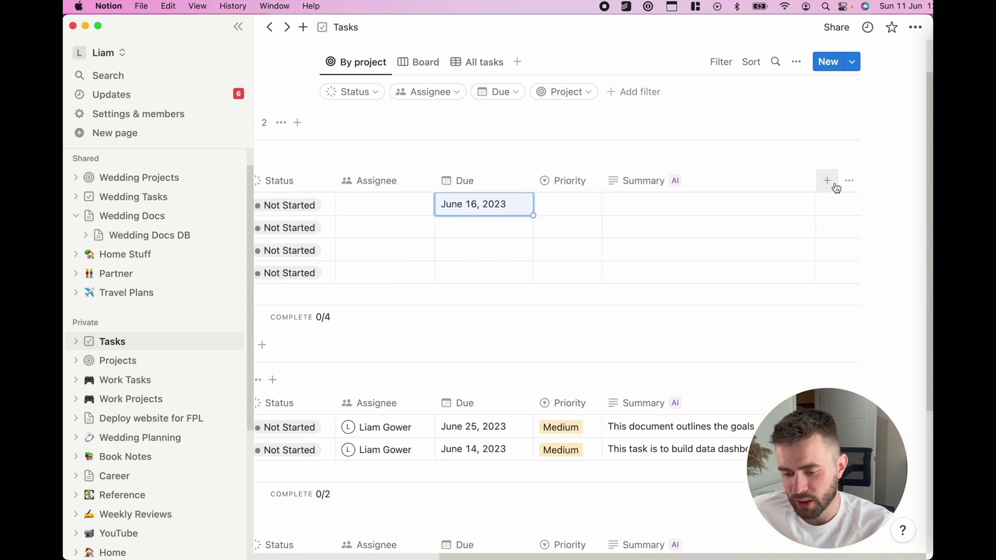
click(827, 181)
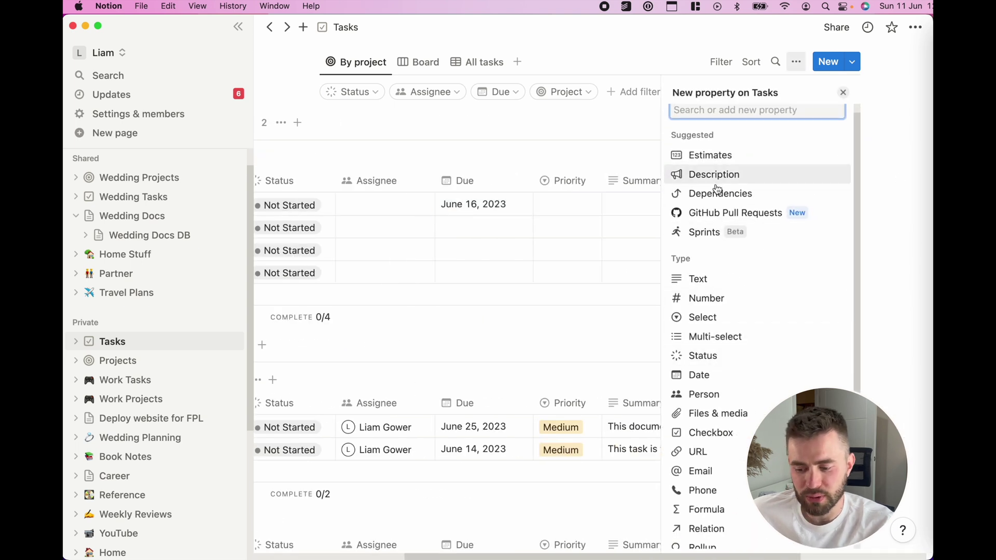
click(731, 198)
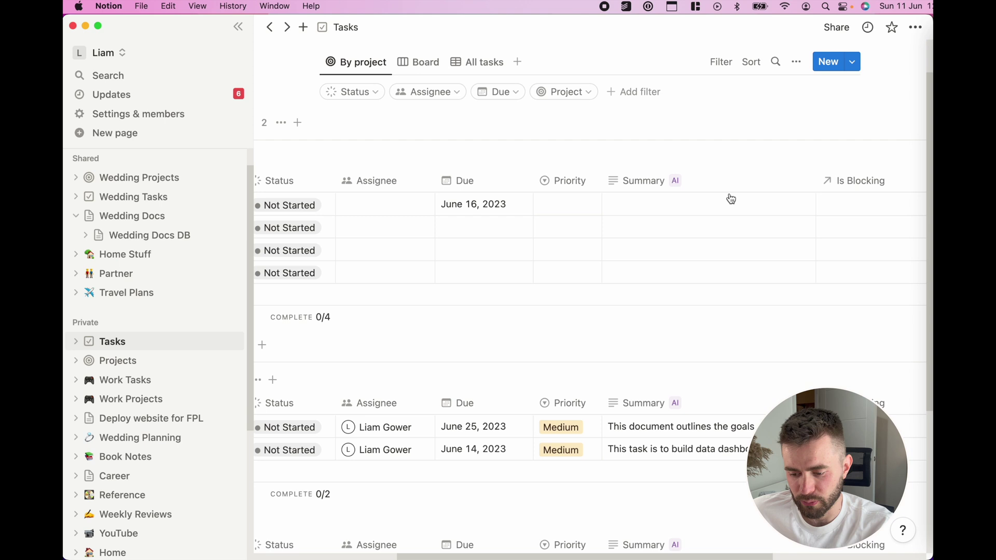
scroll(830, 216, right, 4)
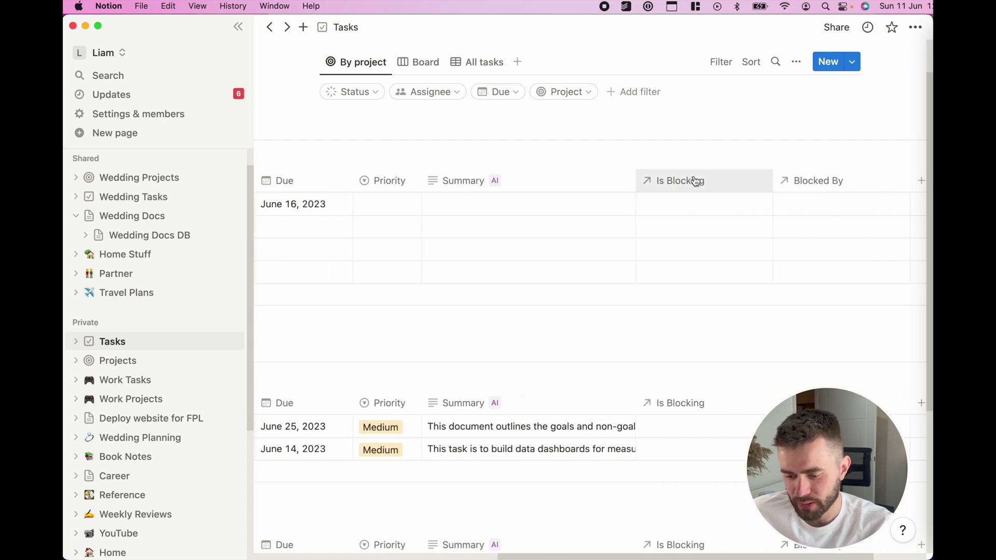
drag(717, 181, 396, 176)
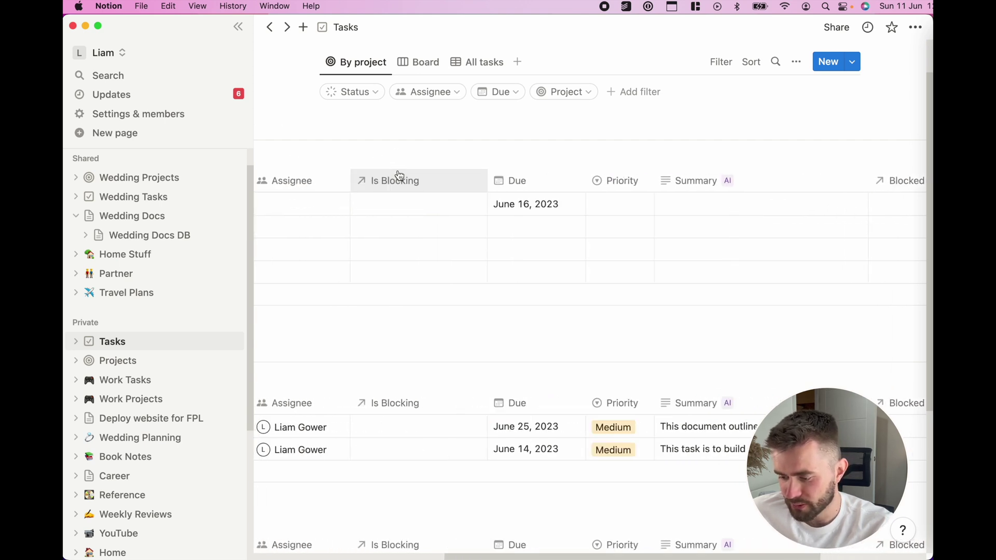
drag(892, 181, 344, 185)
drag(814, 181, 744, 190)
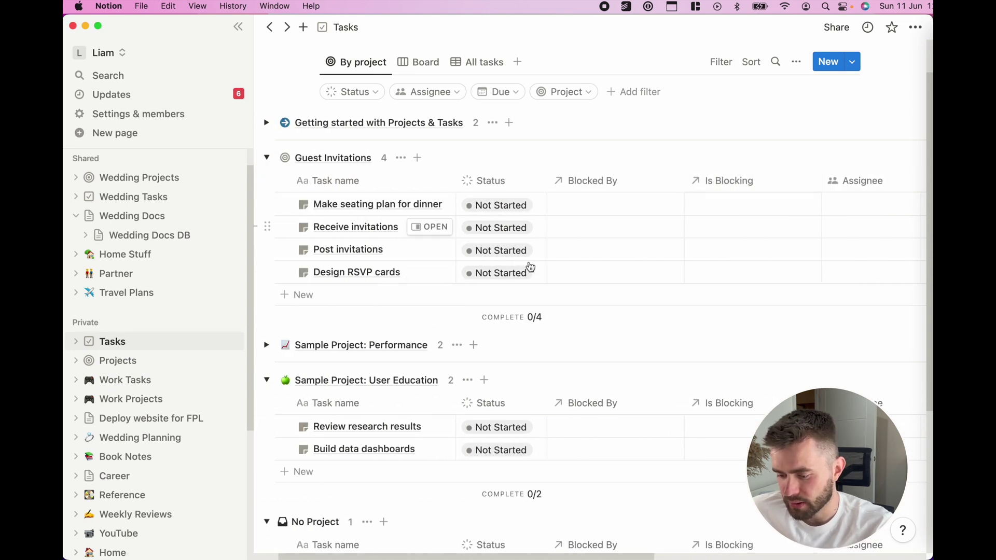
Step: Make Design RSVP cards block Post invitations, Receive invitations and Make seating plan for dinner
click(712, 281)
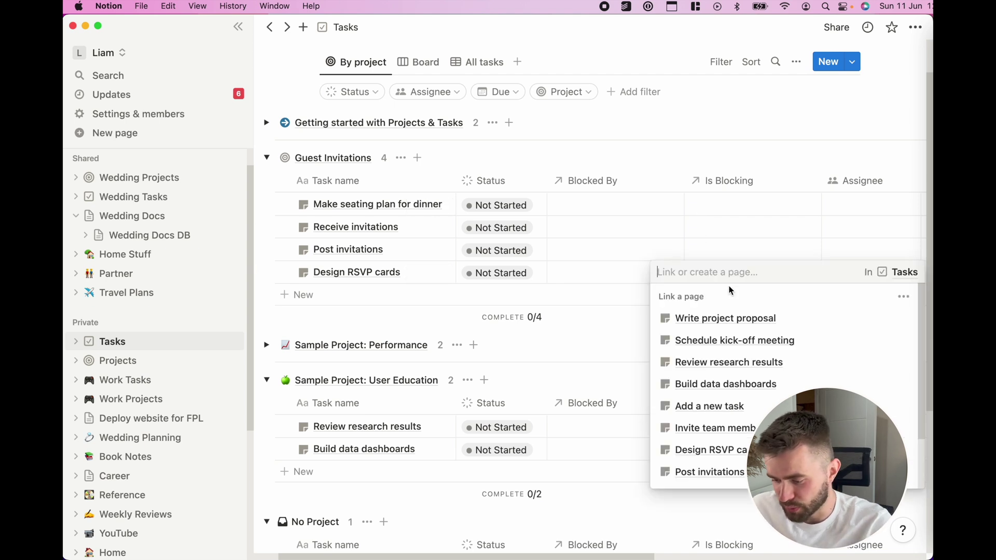
text(post)
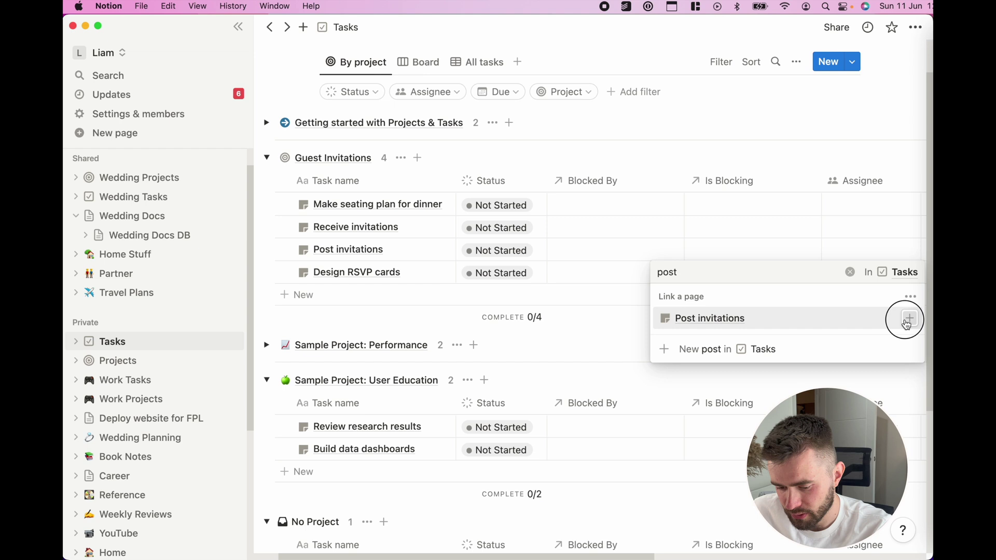
click(908, 320)
key(BackSpace)
key(BackSpace)
key(BackSpace)
key(BackSpace)
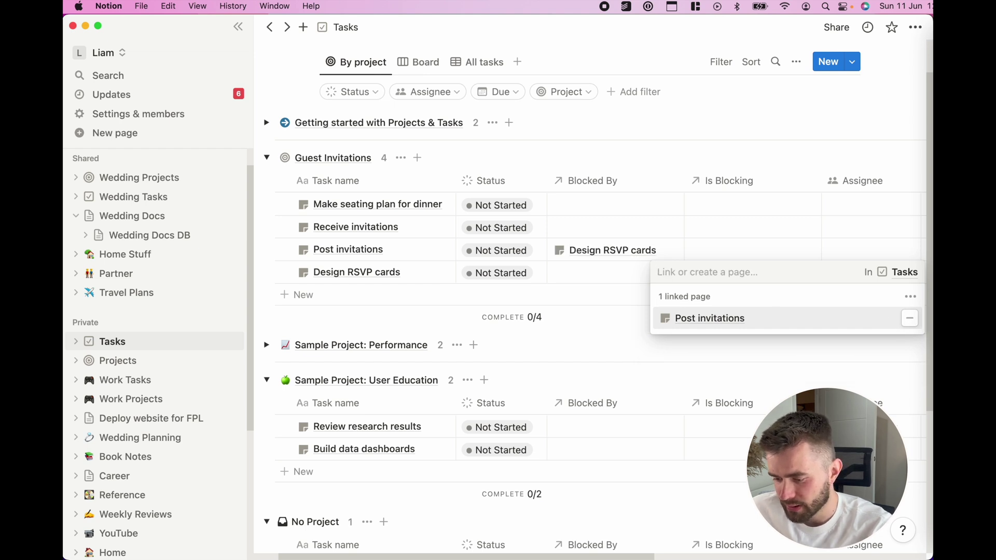
text(recei)
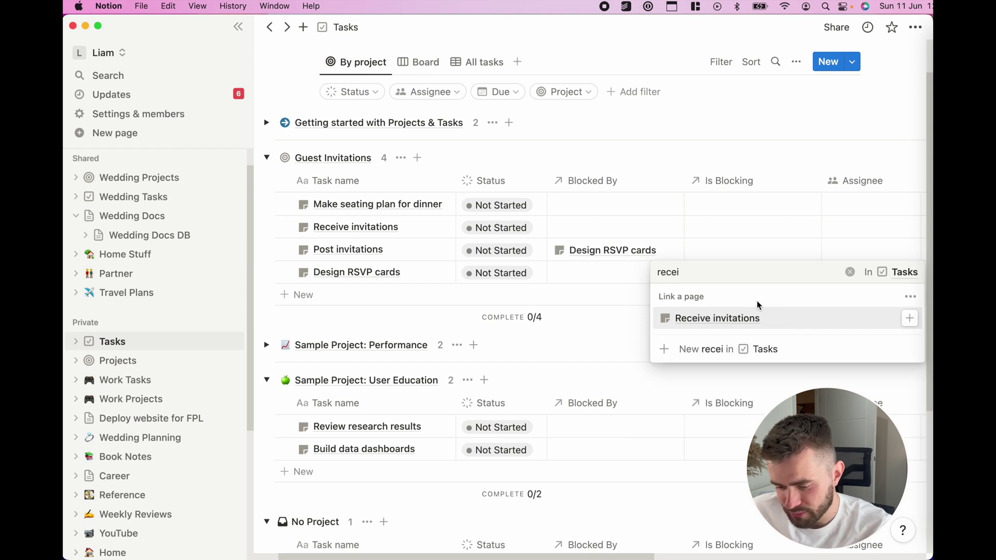
click(908, 319)
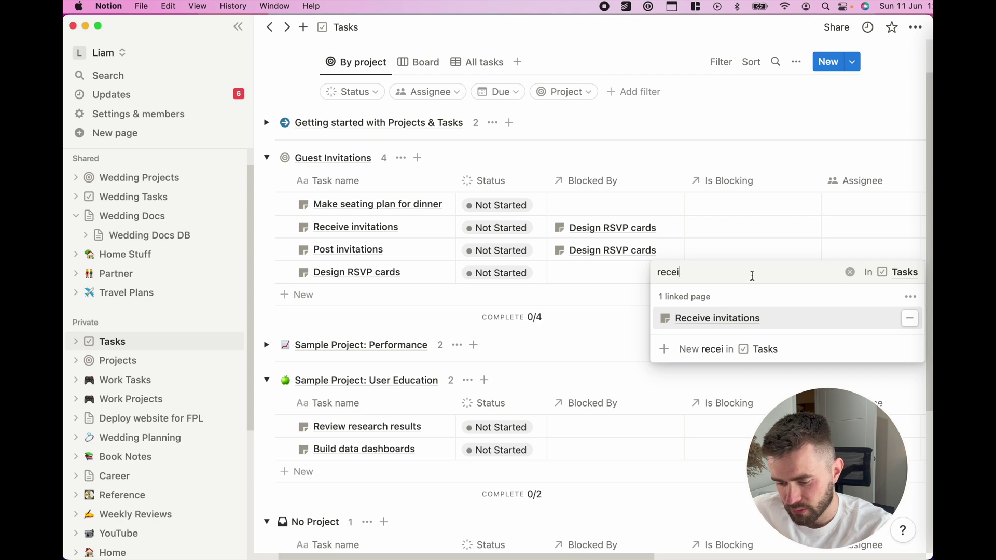
key(BackSpace)
key(BackSpace)
key(BackSpace)
key(BackSpace)
key(BackSpace)
text(make)
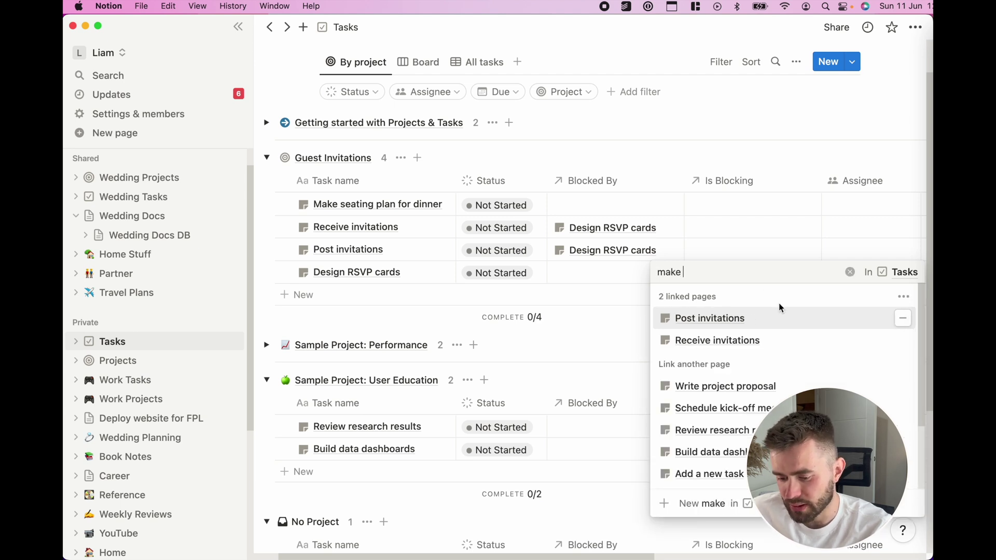
click(909, 318)
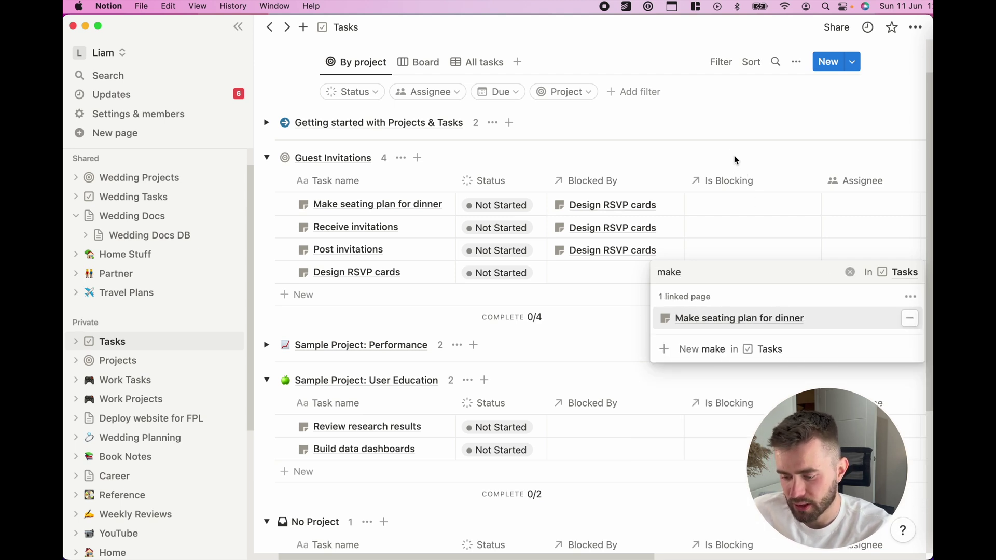
key(Escape)
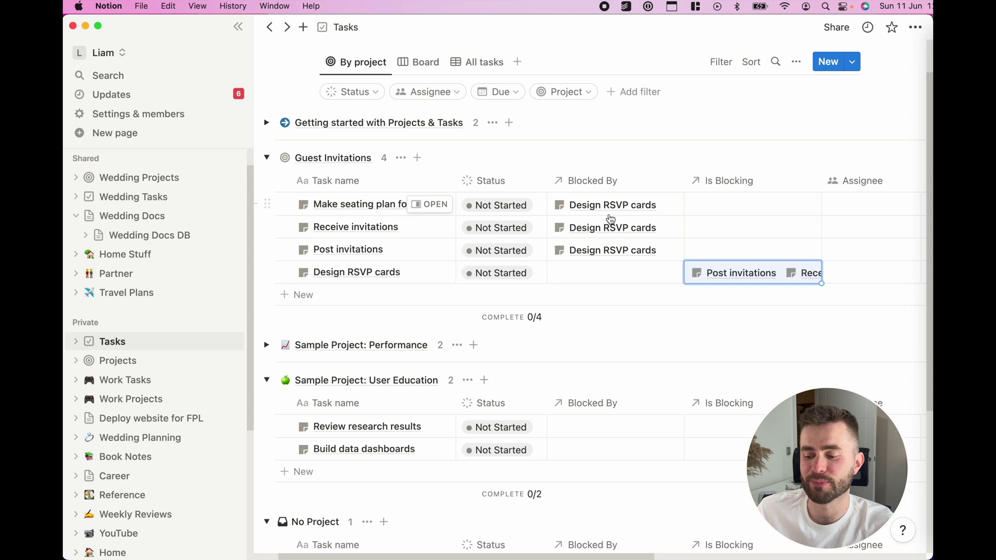
Step: Add a new 'Blocked' option to the To-do group of the Status property
click(511, 206)
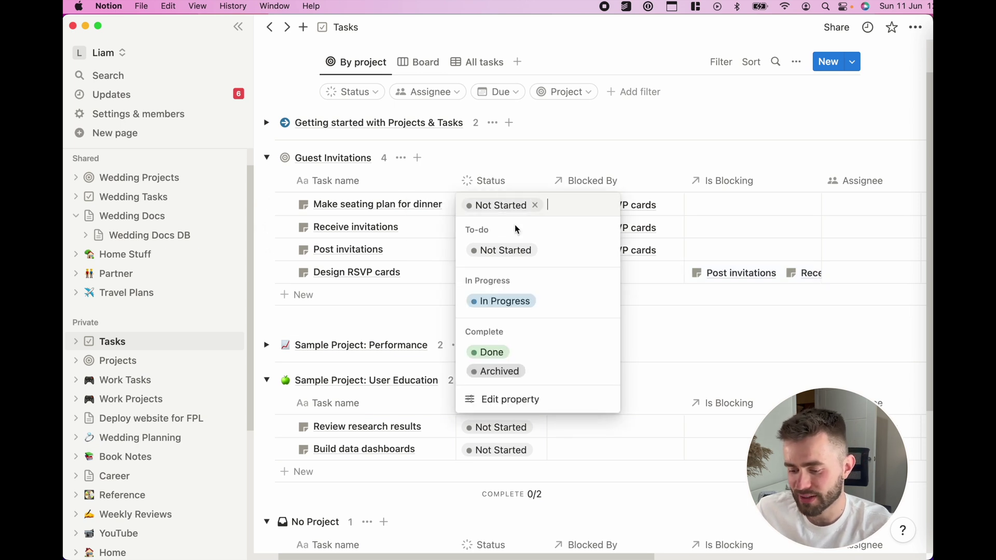
click(534, 400)
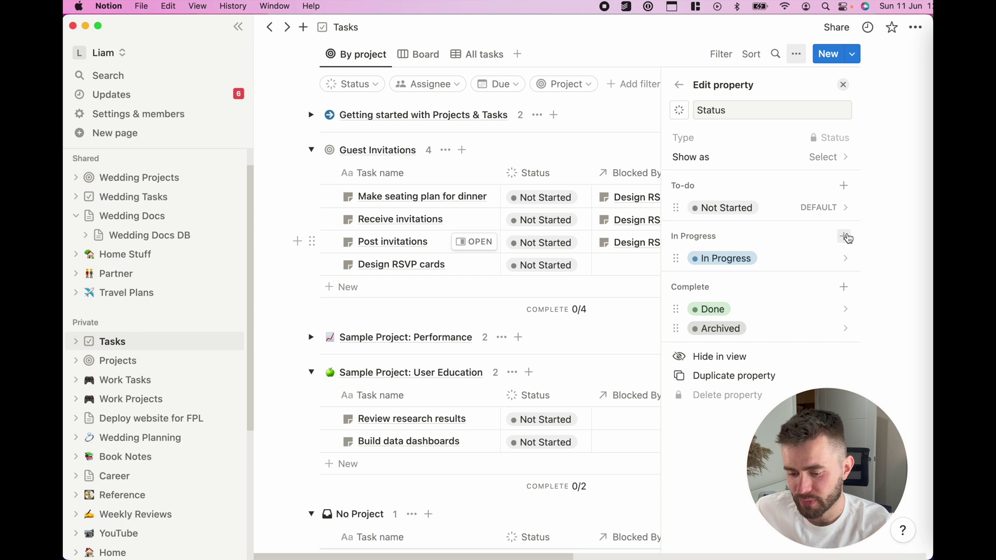
click(844, 187)
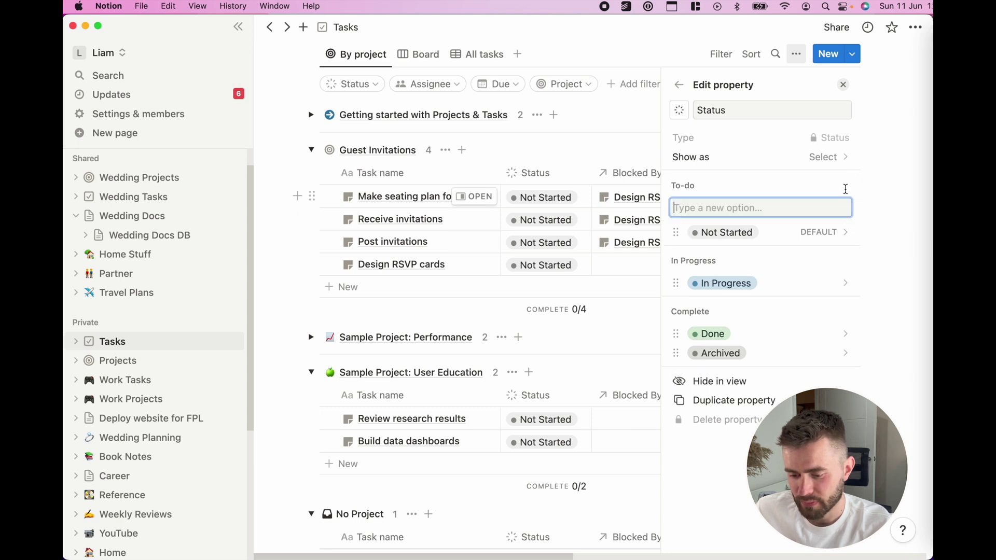
text(Blocked)
key(Return)
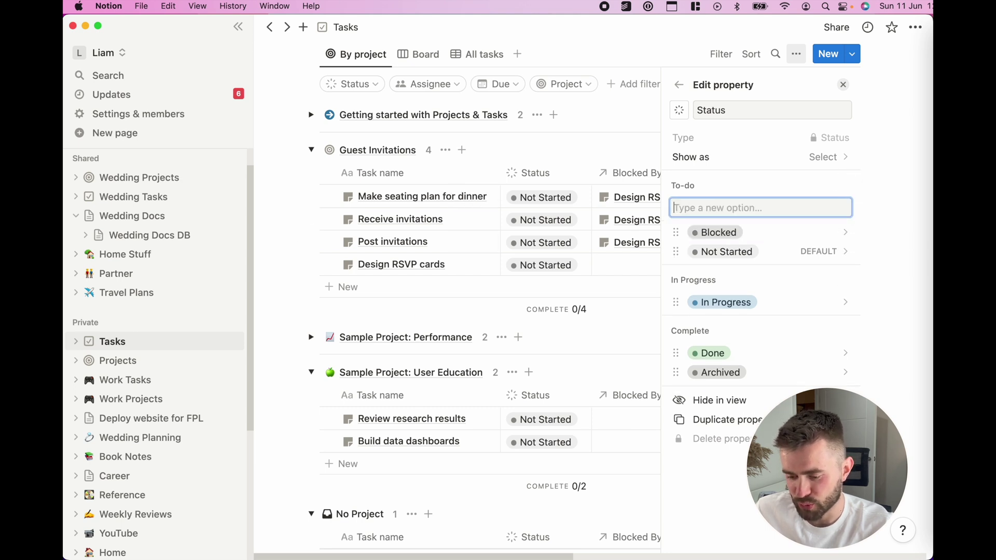
click(743, 233)
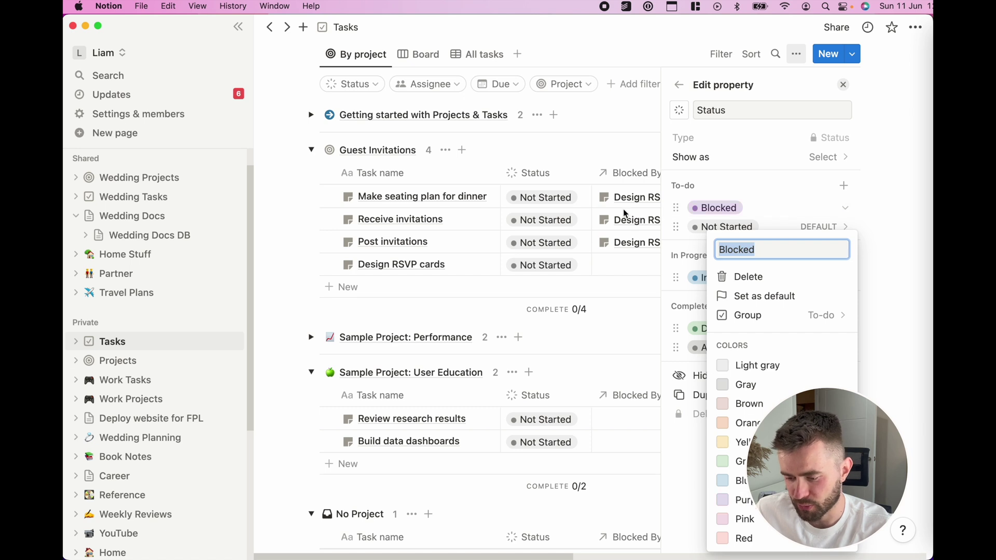
key(Escape)
key(Escape)
Step: Set Make seating plan for dinner, Receive invitations and Post invitations to Blocked
click(565, 198)
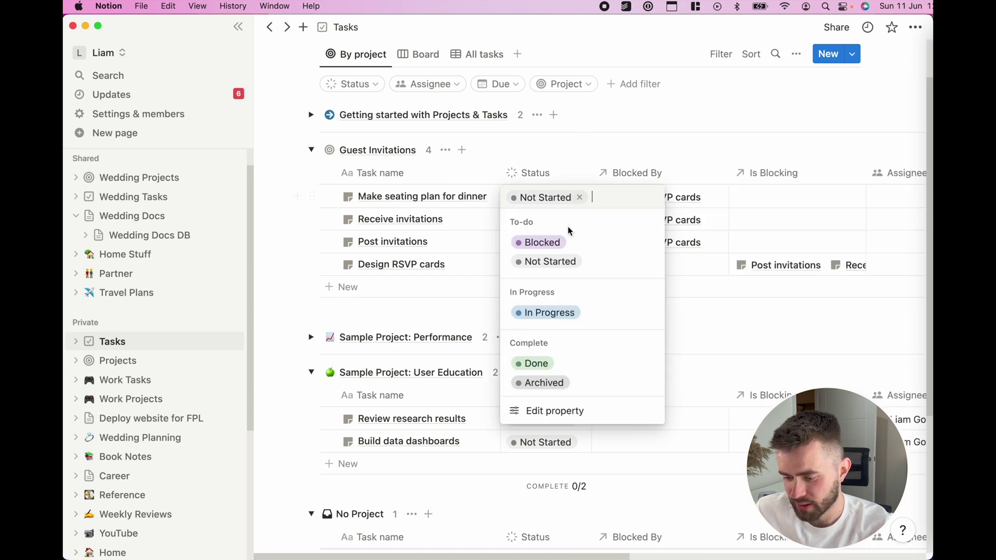
click(545, 243)
click(561, 218)
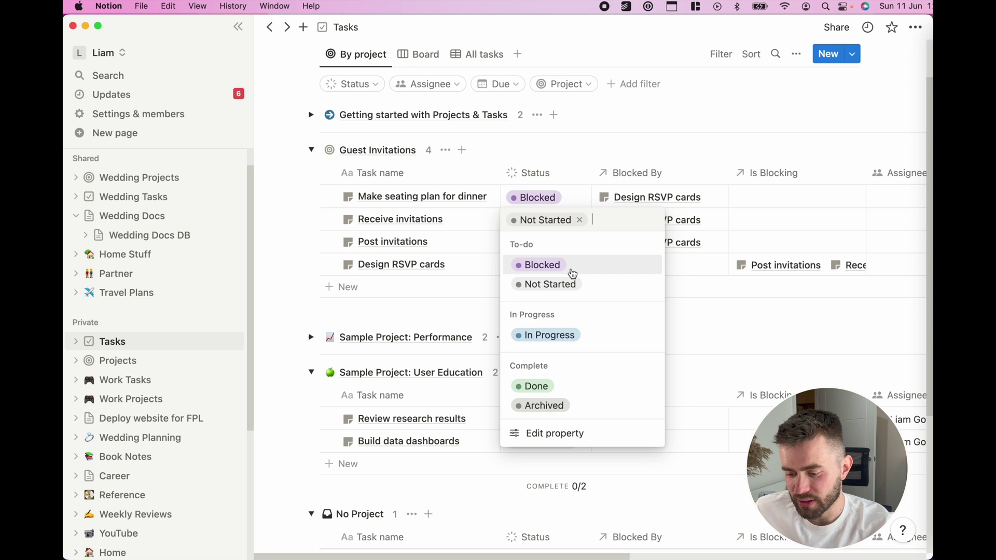
click(572, 273)
click(573, 248)
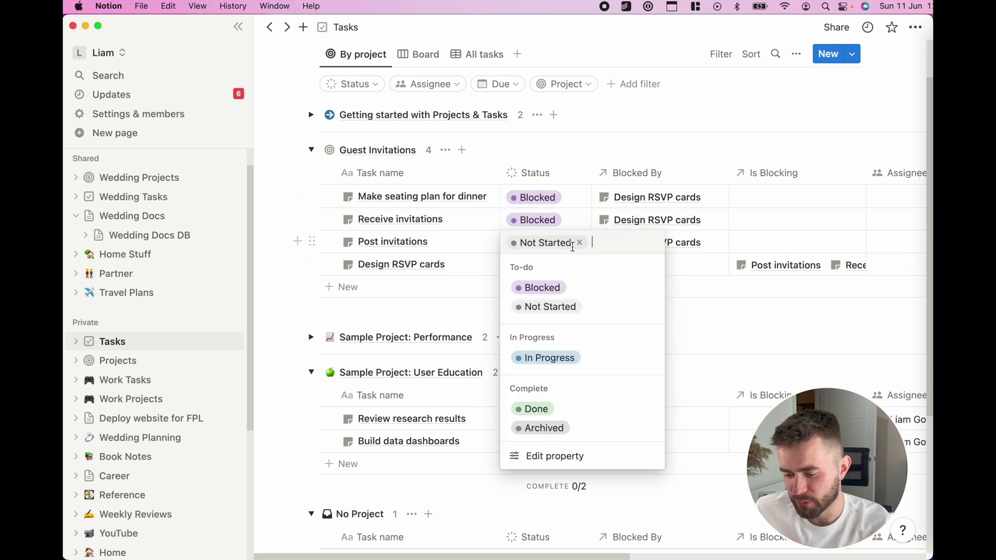
click(570, 295)
scroll(579, 161, up, 2)
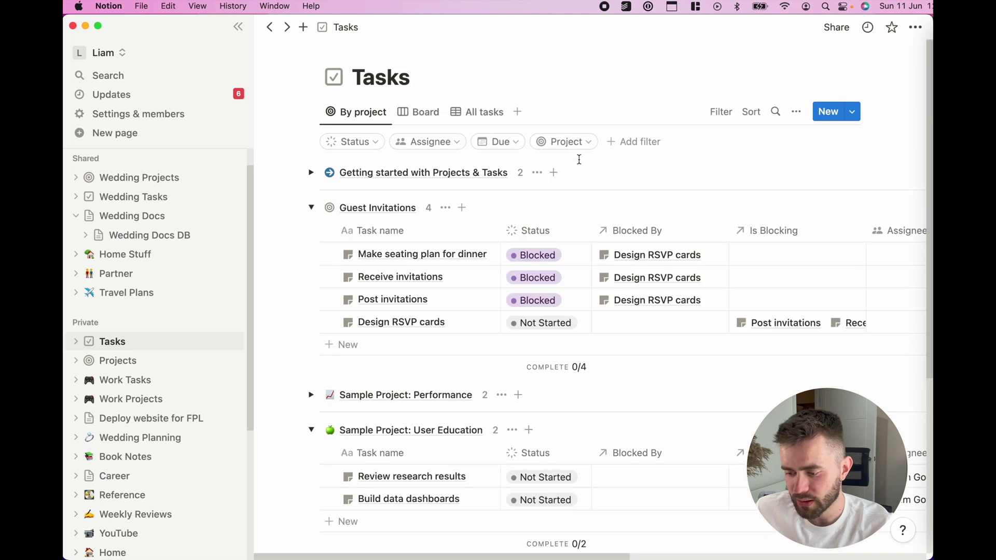
Step: Add an orange 'Waiting On' option to the In Progress group of Status
click(556, 326)
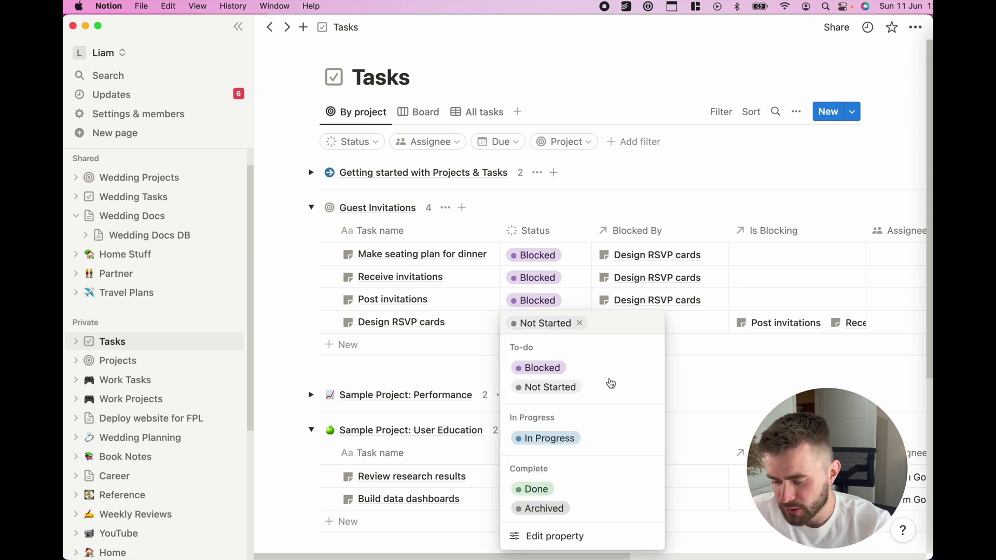
key(Escape)
click(536, 232)
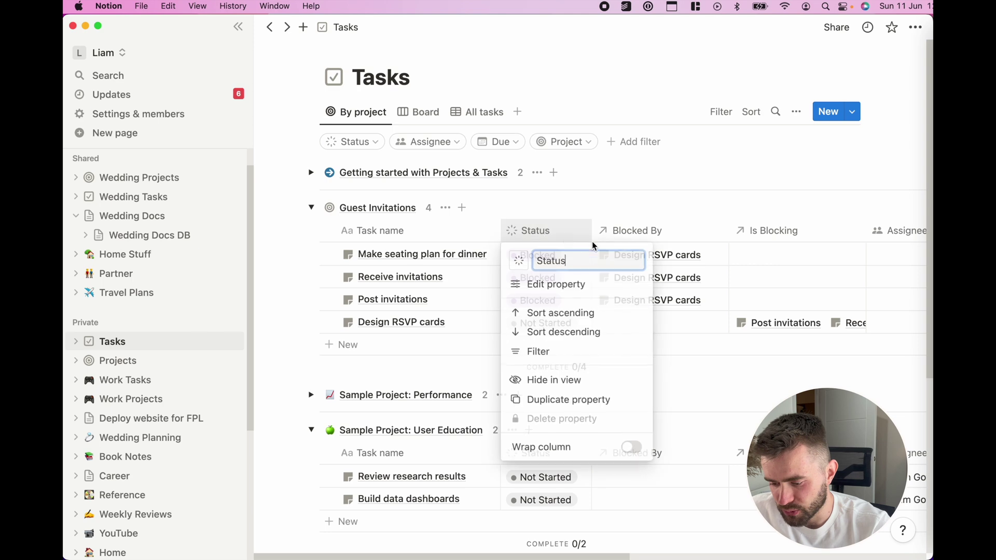
click(596, 284)
click(843, 255)
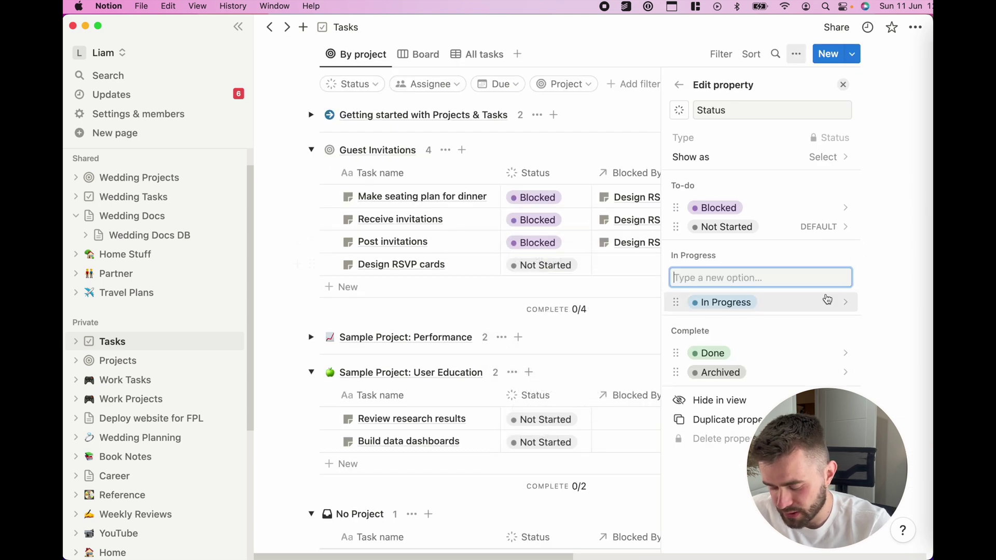
text(Waiting On)
key(Return)
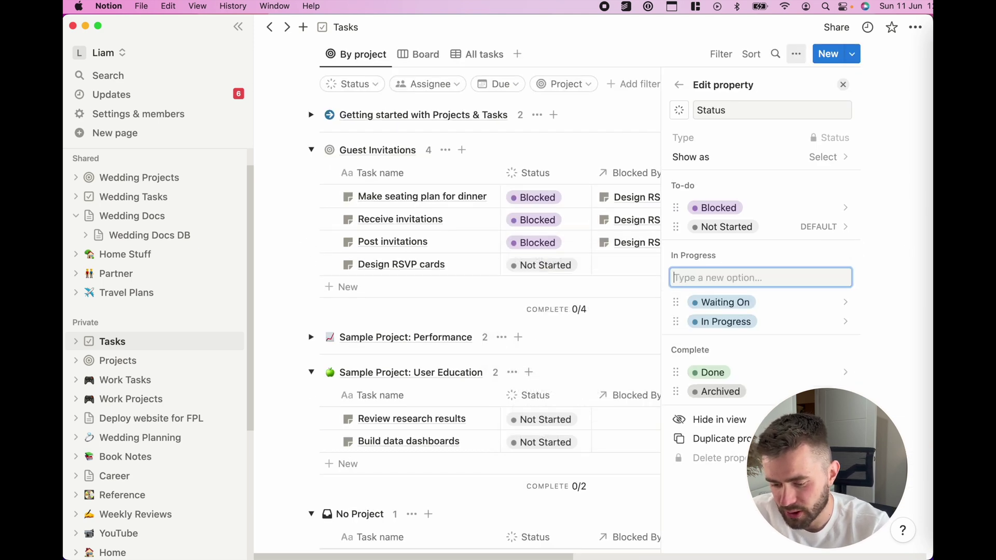
click(780, 304)
click(751, 424)
click(893, 151)
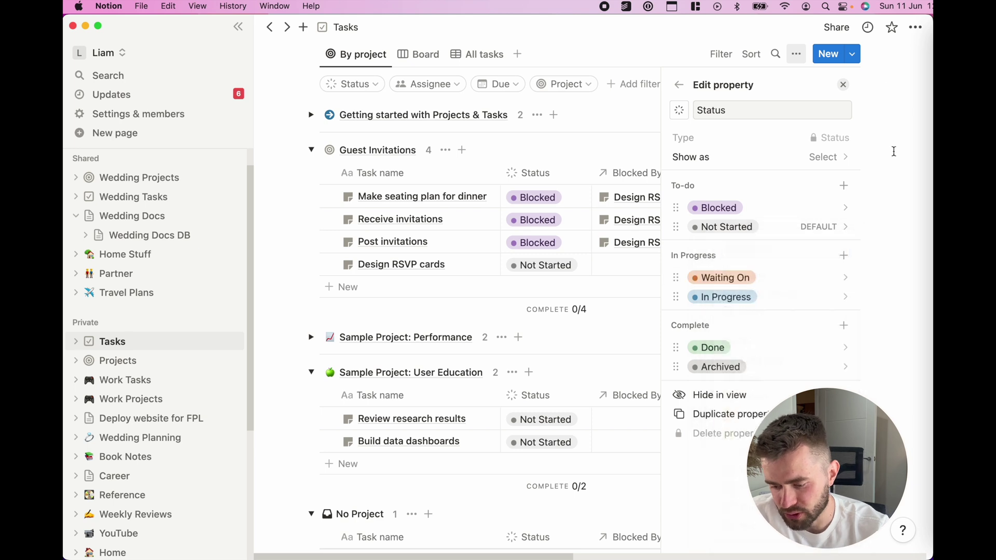
Step: Set Design RSVP cards' status to Waiting On
click(541, 266)
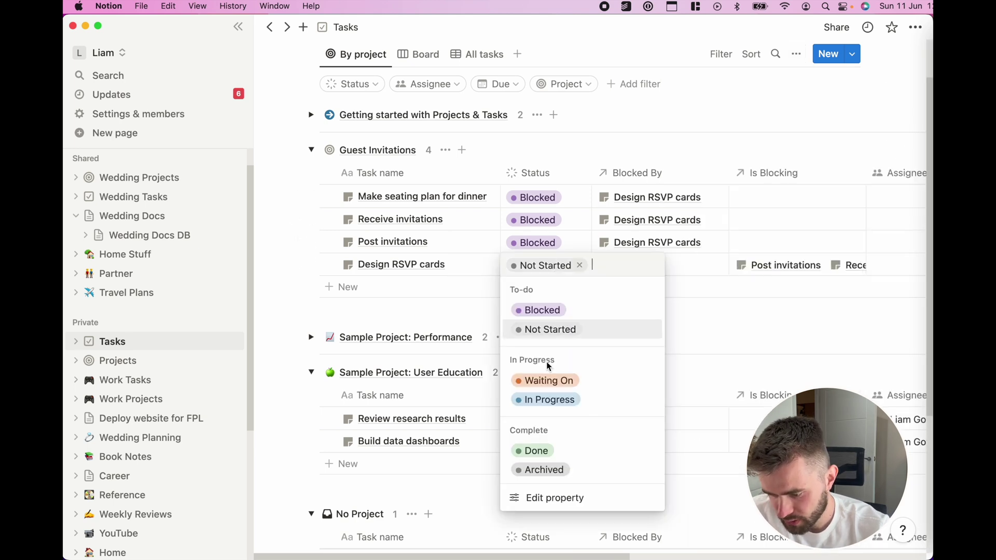
click(548, 379)
click(314, 293)
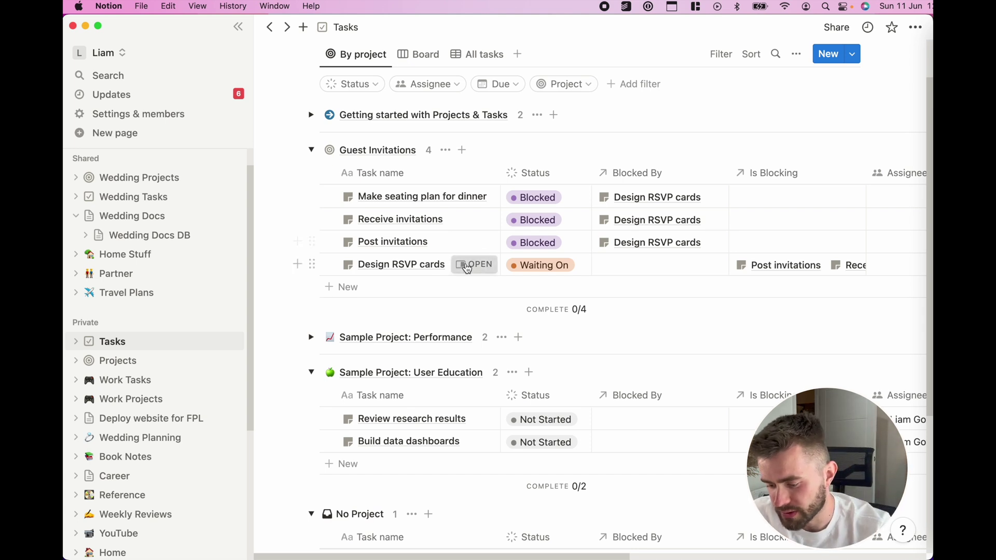
click(475, 264)
click(555, 438)
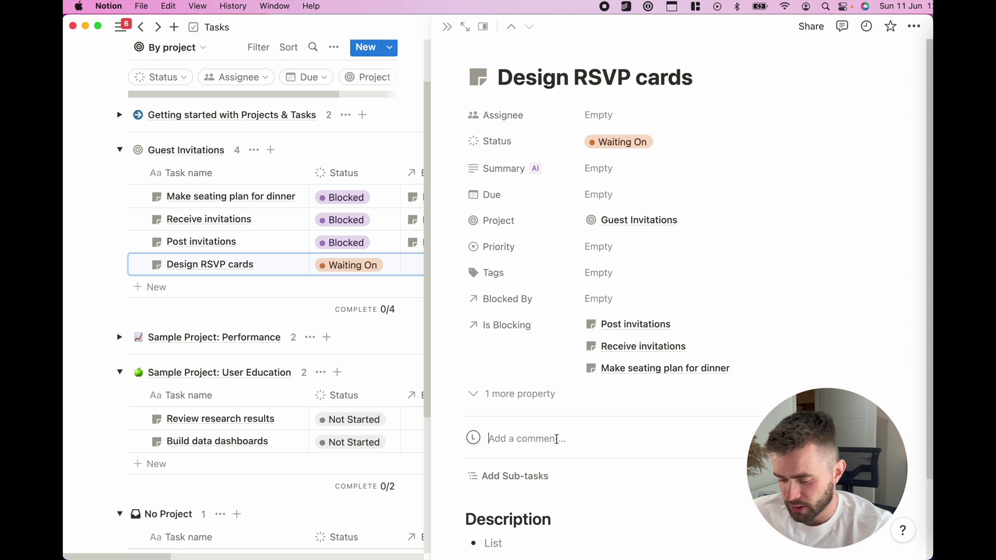
text(Messaged supplie)
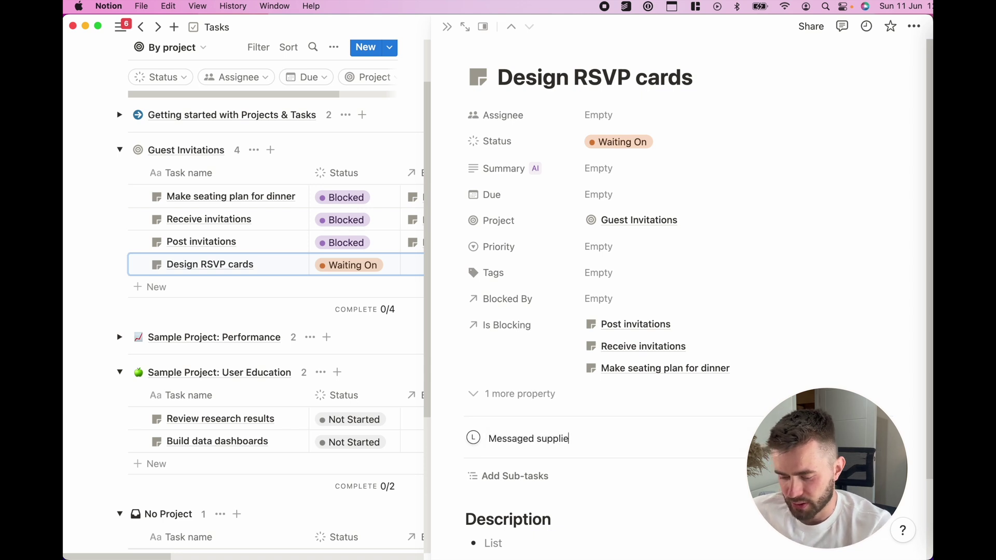
text(r @today)
key(Return)
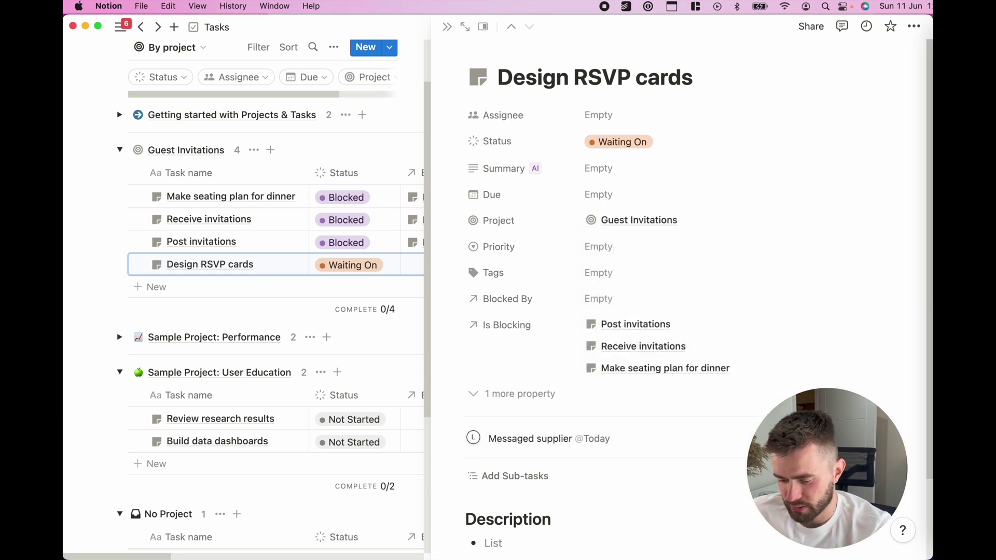
key(BackSpace)
text(, give it a week)
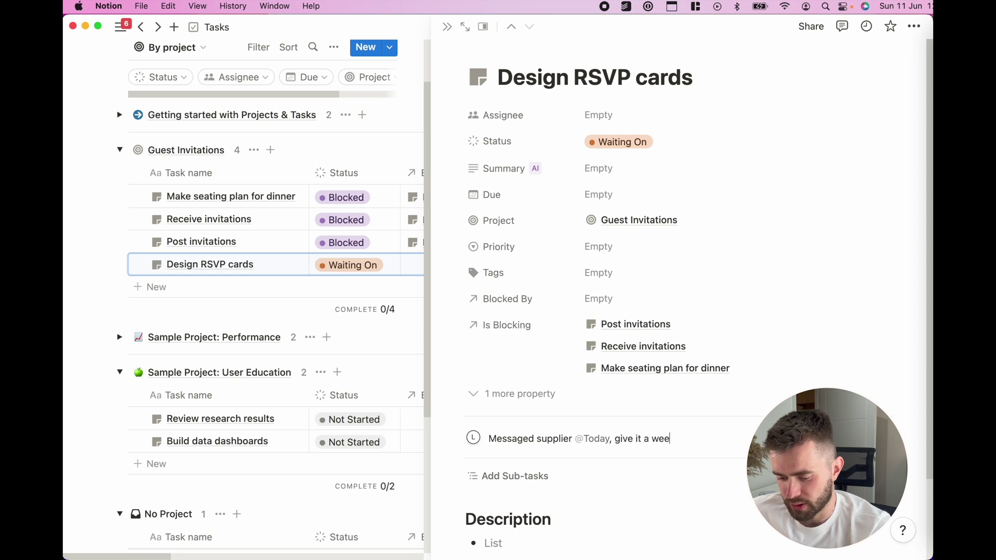
key(Return)
Step: Remove the stray 'Task' row accidentally added to Guest Invitations
click(251, 287)
text(Task)
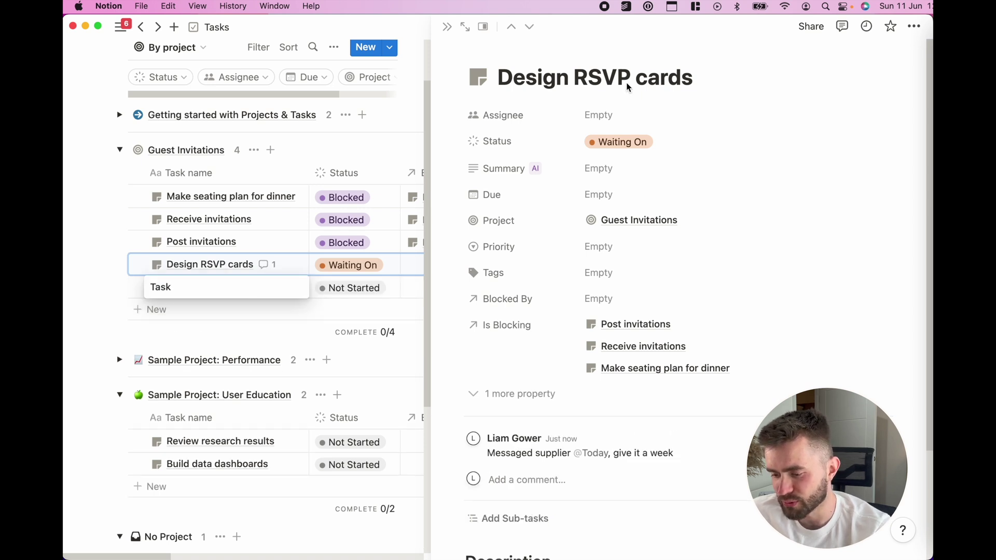
key(Return)
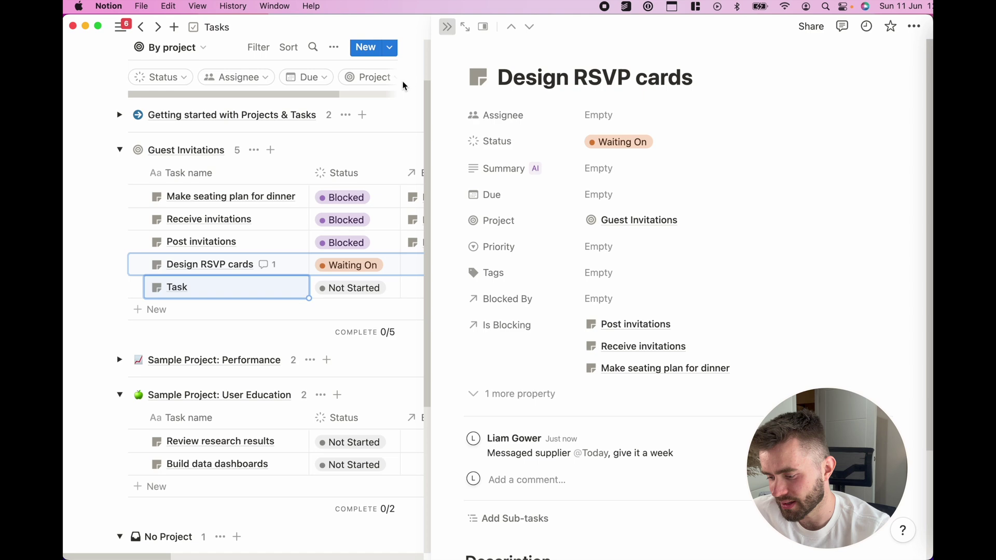
click(447, 27)
right_click(387, 287)
click(422, 309)
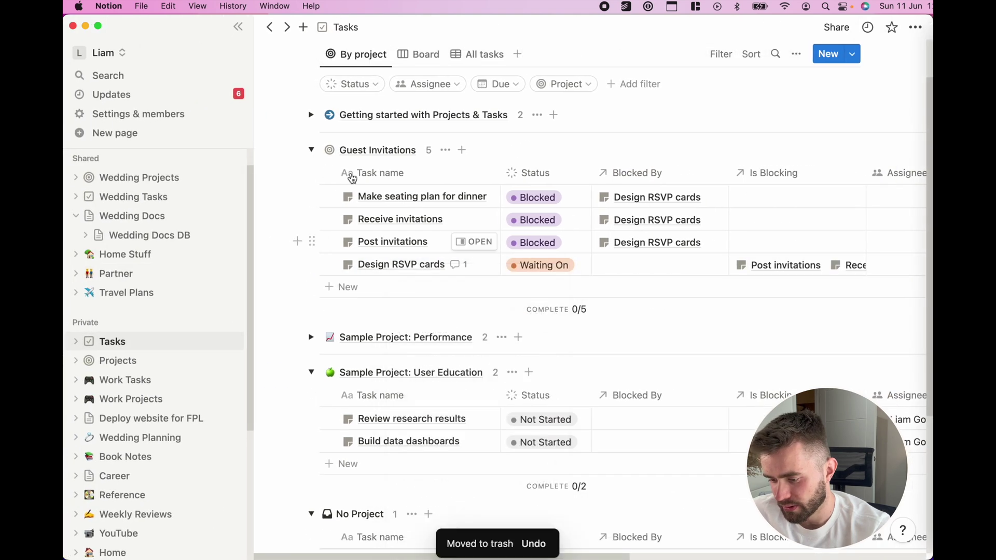